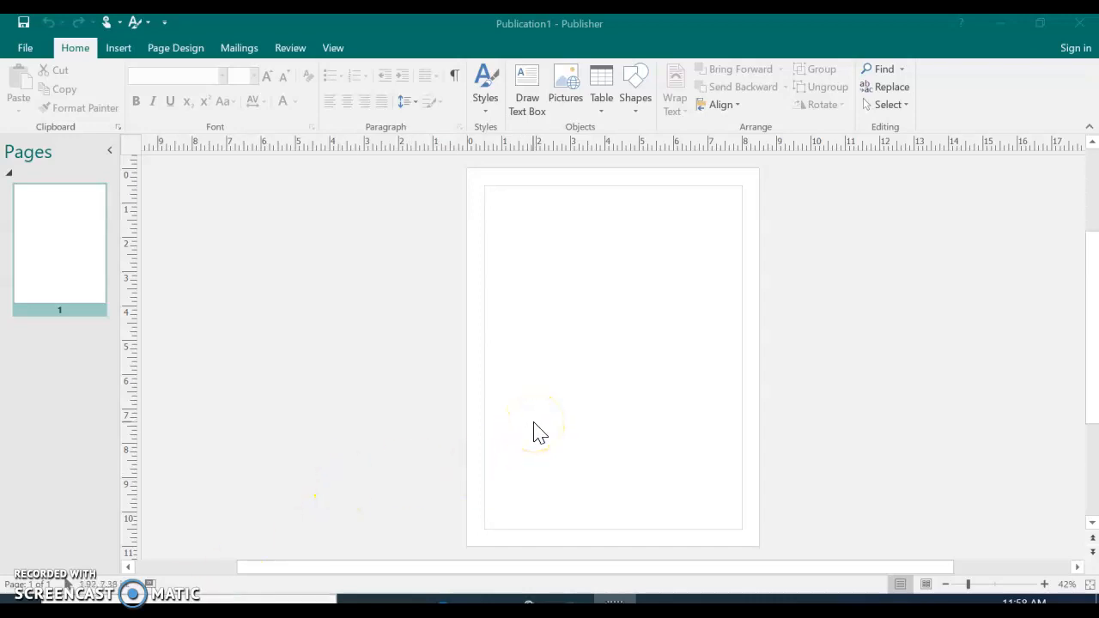
click(30, 55)
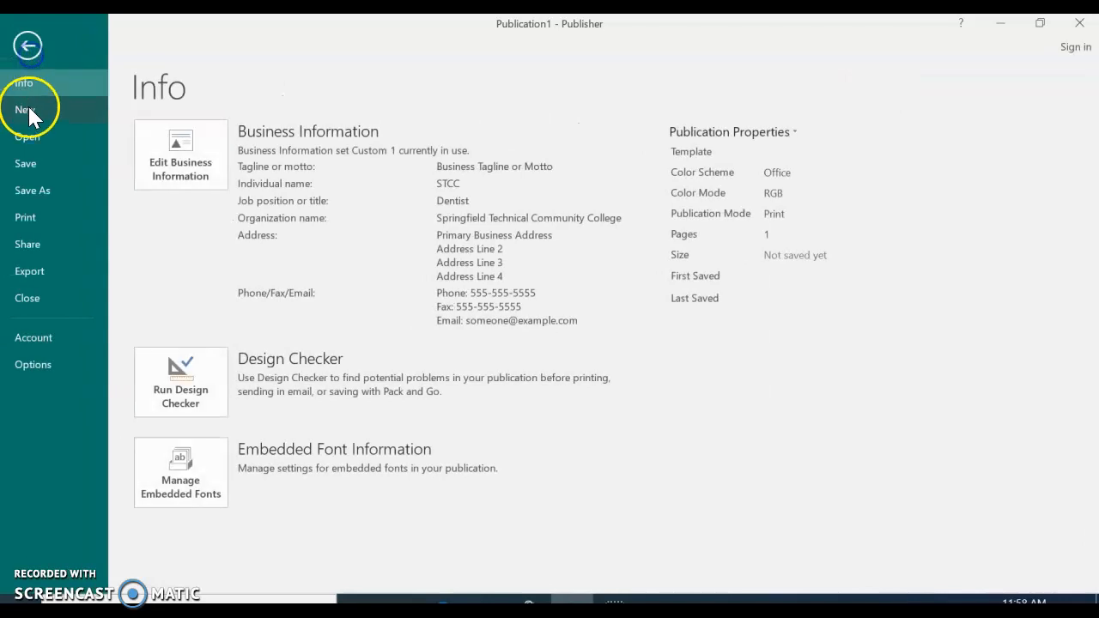
click(28, 109)
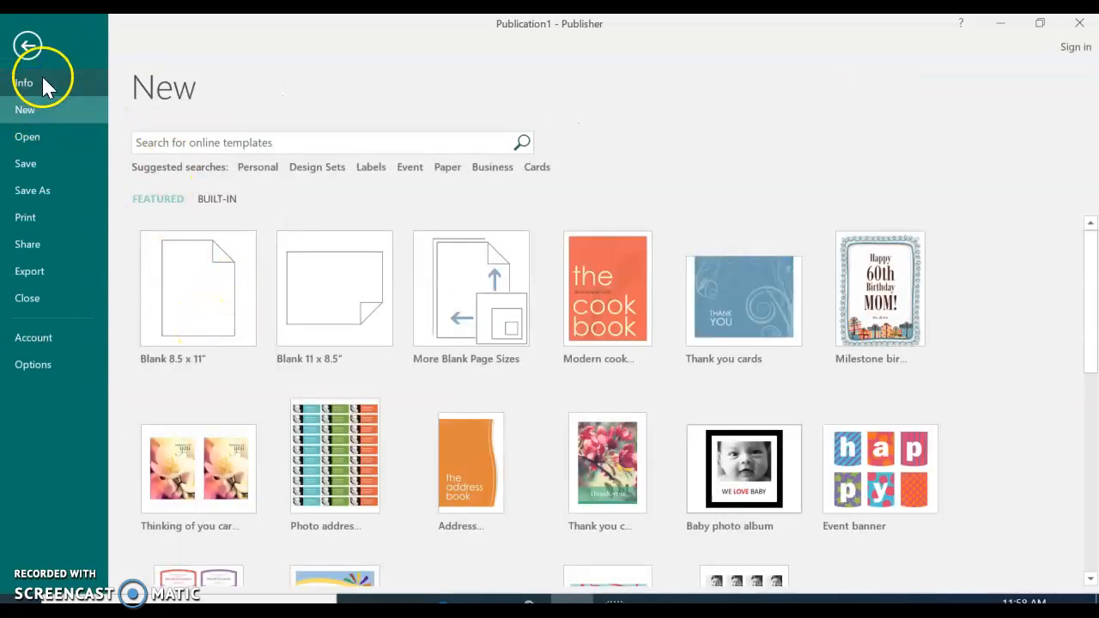
click(28, 47)
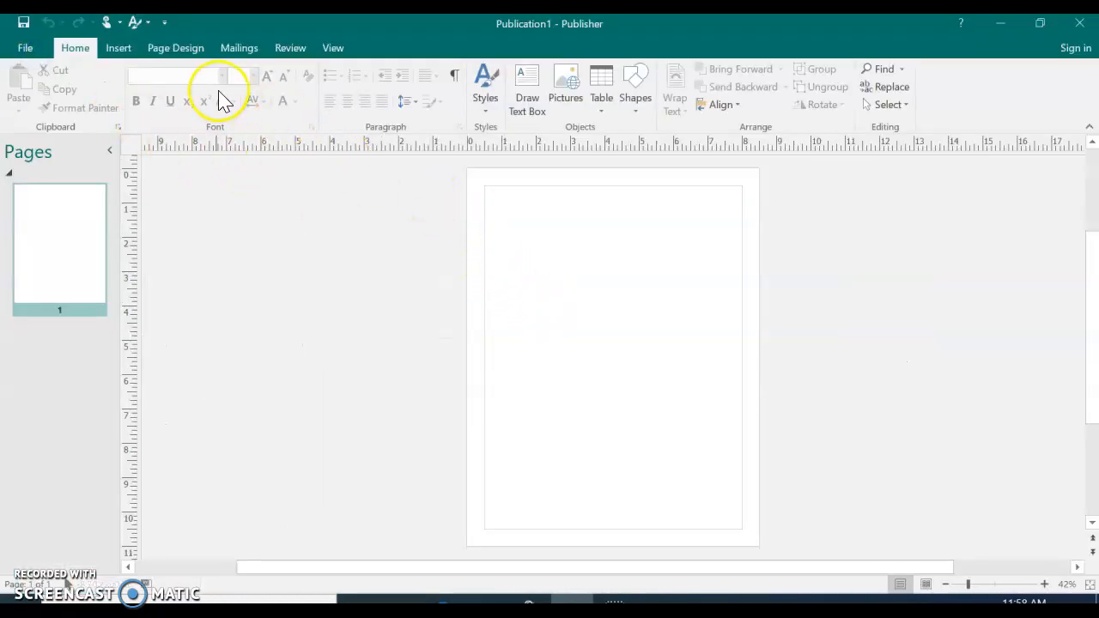
click(26, 46)
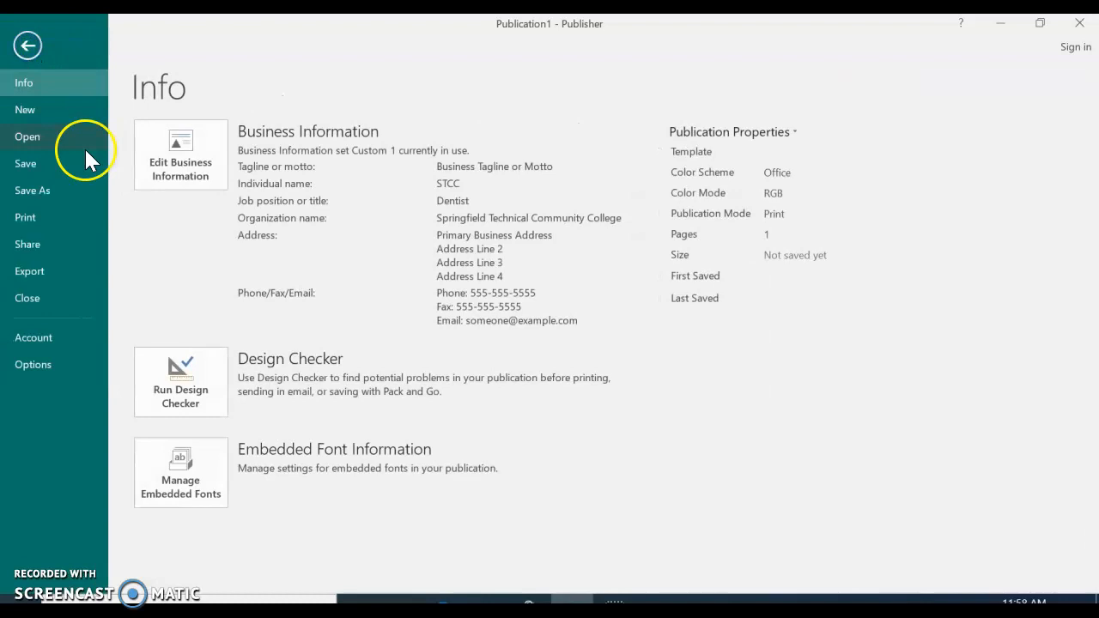
click(38, 115)
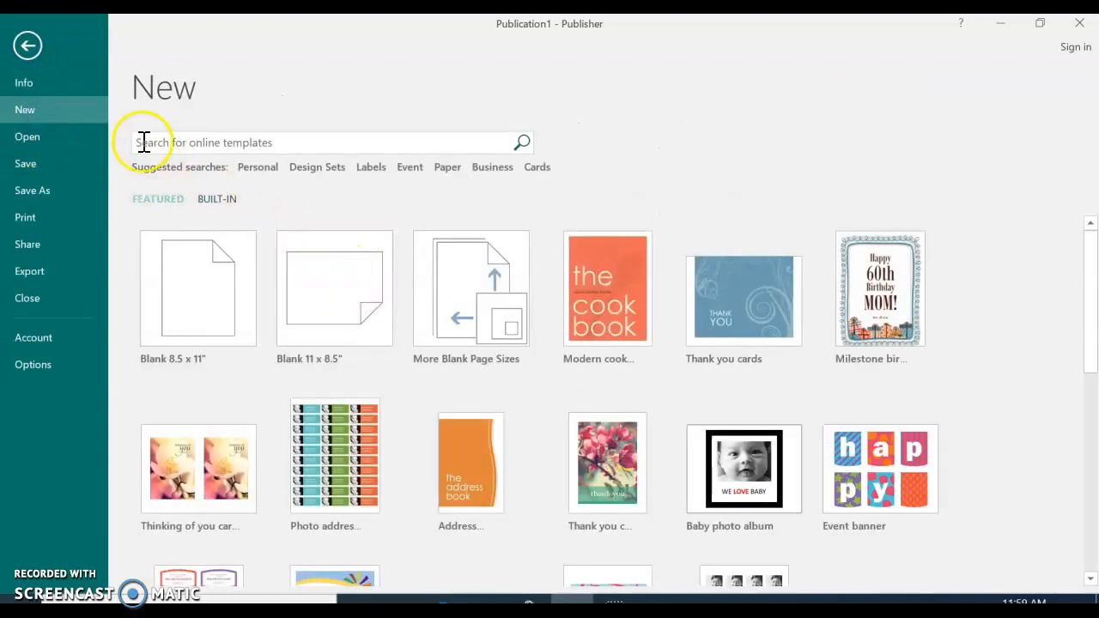
click(27, 50)
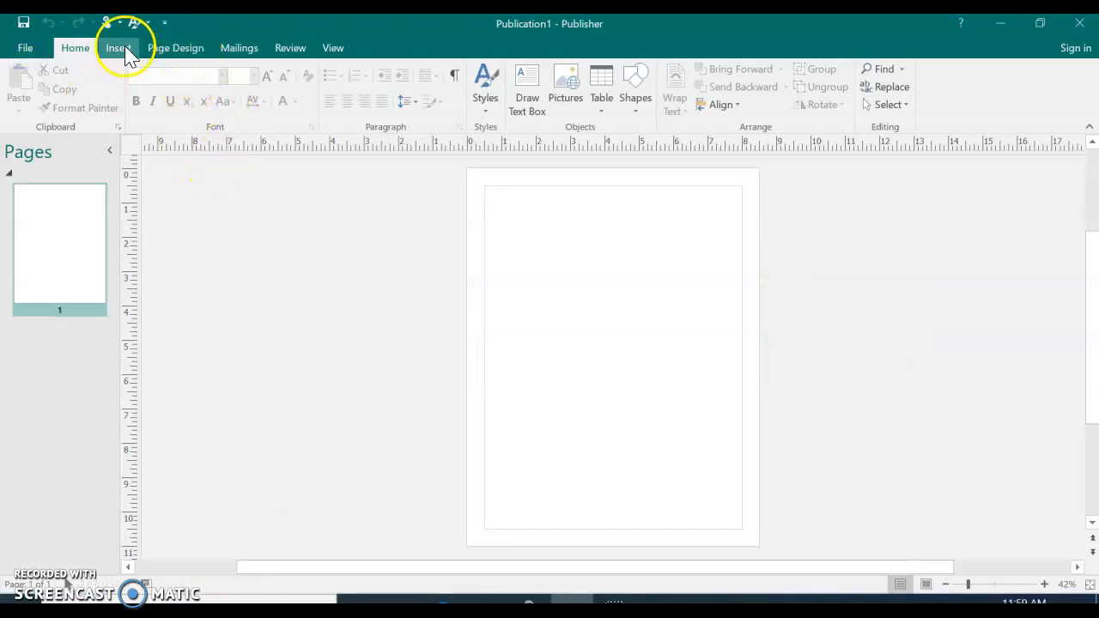
Change the publication's page orientation to Landscape
click(185, 50)
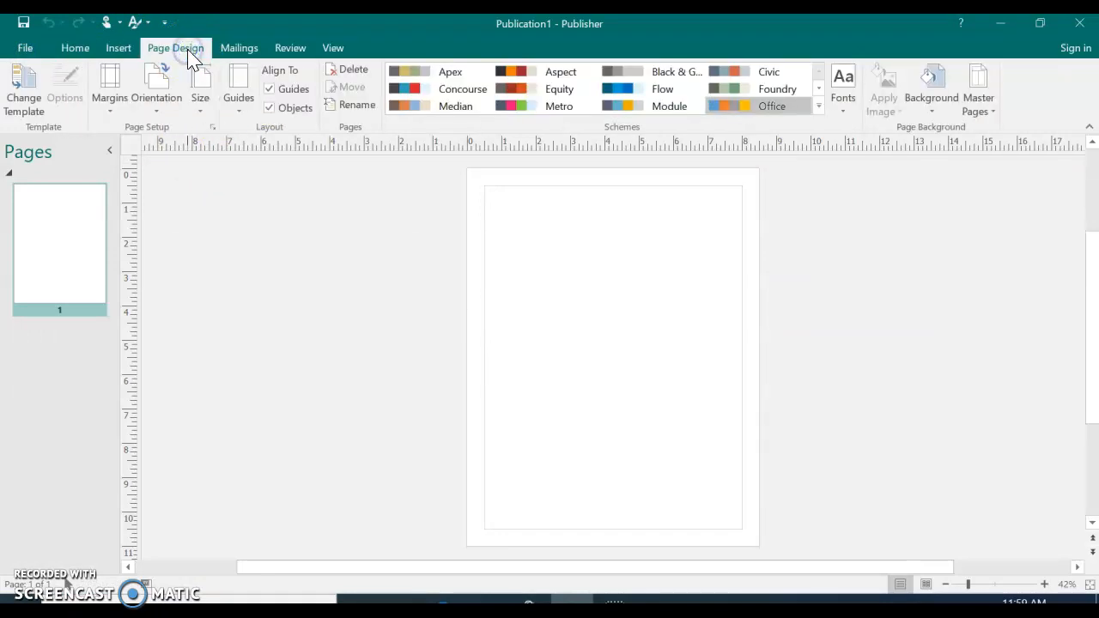
click(170, 94)
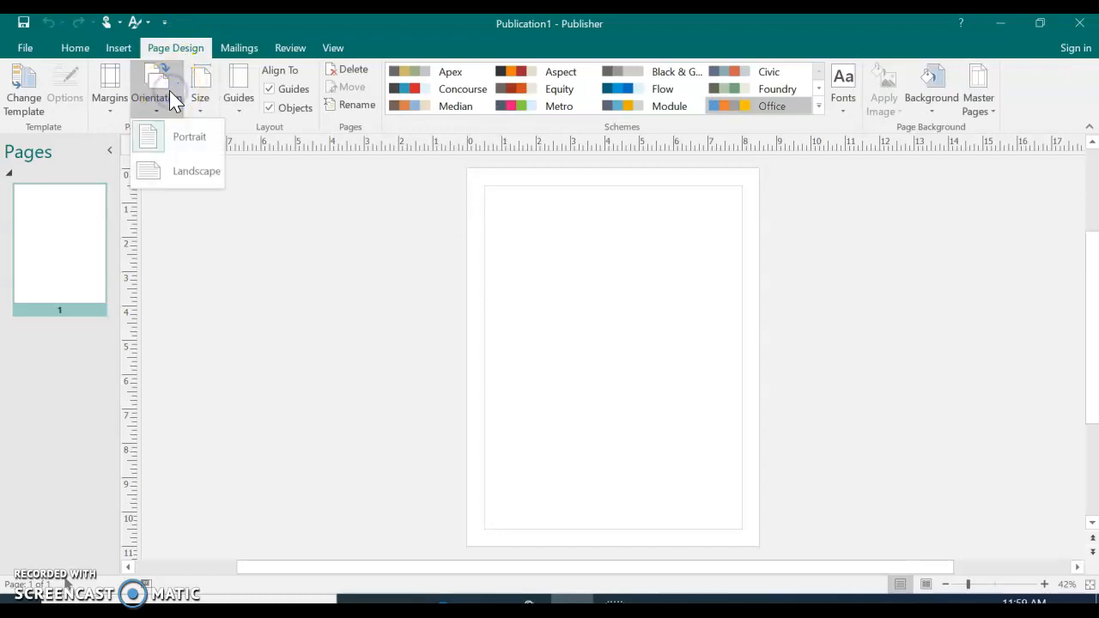
click(179, 172)
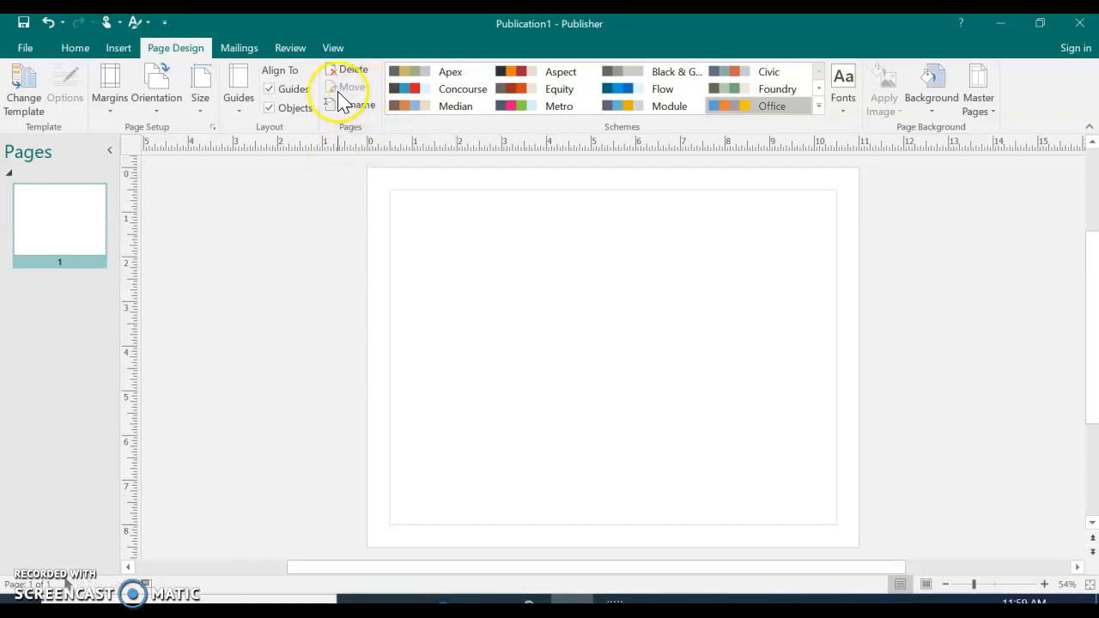
Create a business information set named HCRS with the individual's name, title HCRS Manager, address, contact details, tagline Impacting the Future and no organization name
click(116, 50)
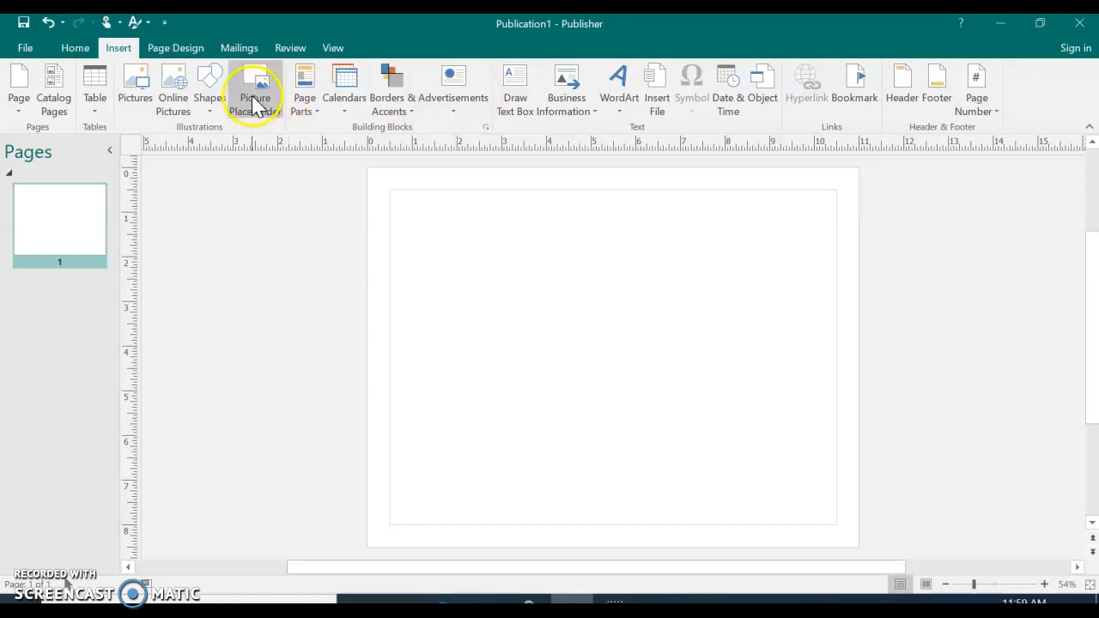
click(570, 112)
click(590, 478)
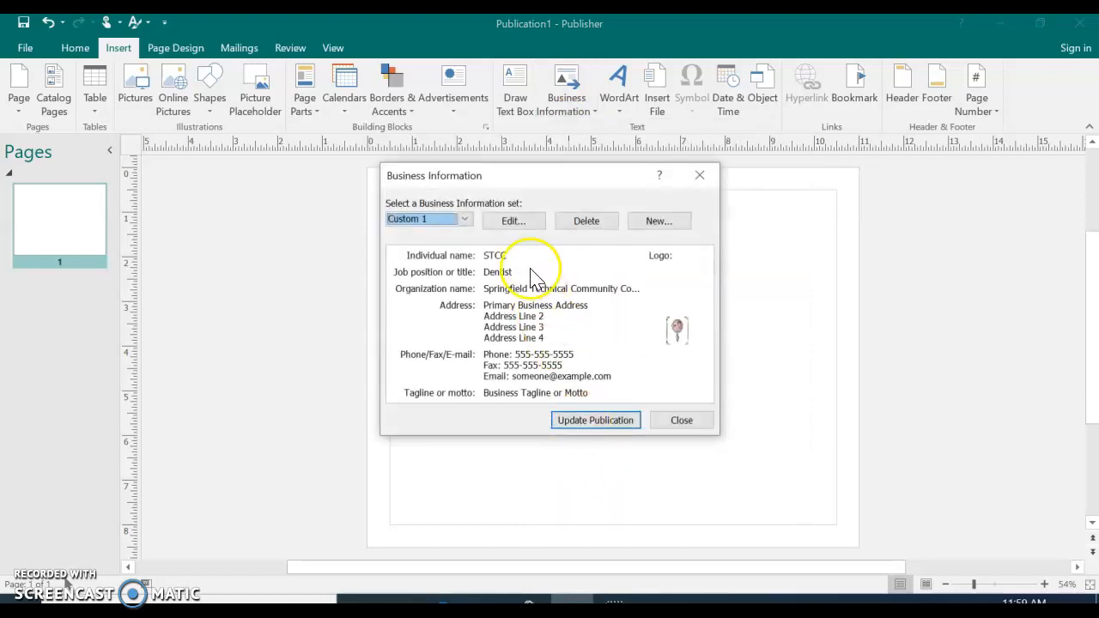
click(655, 221)
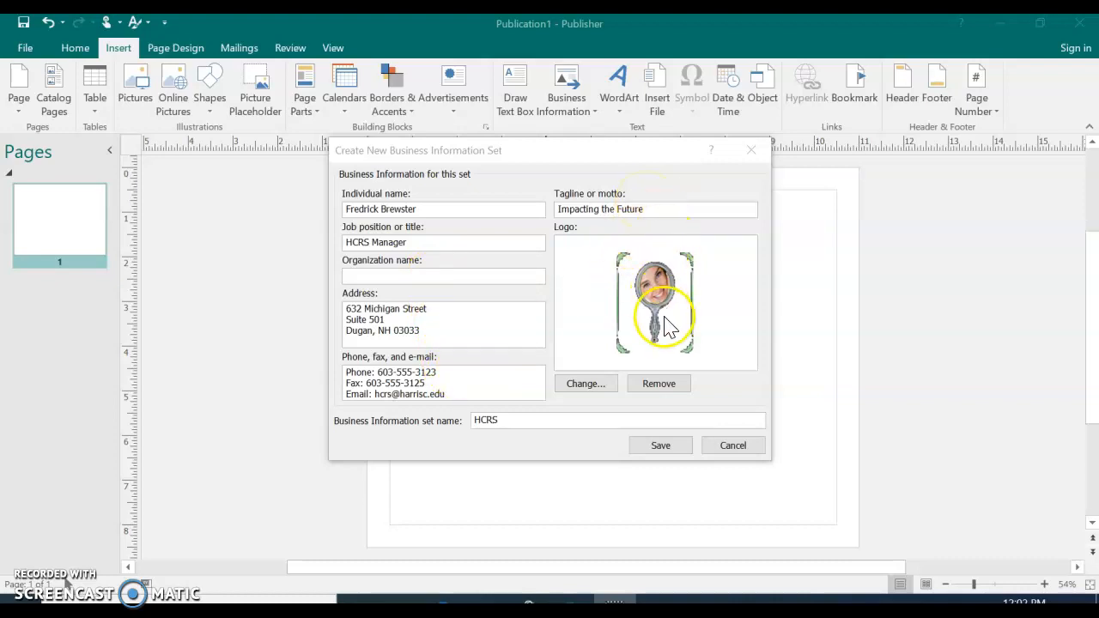
Remove the logo from the new HCRS business information set, then save the set and update the publication with it
click(654, 389)
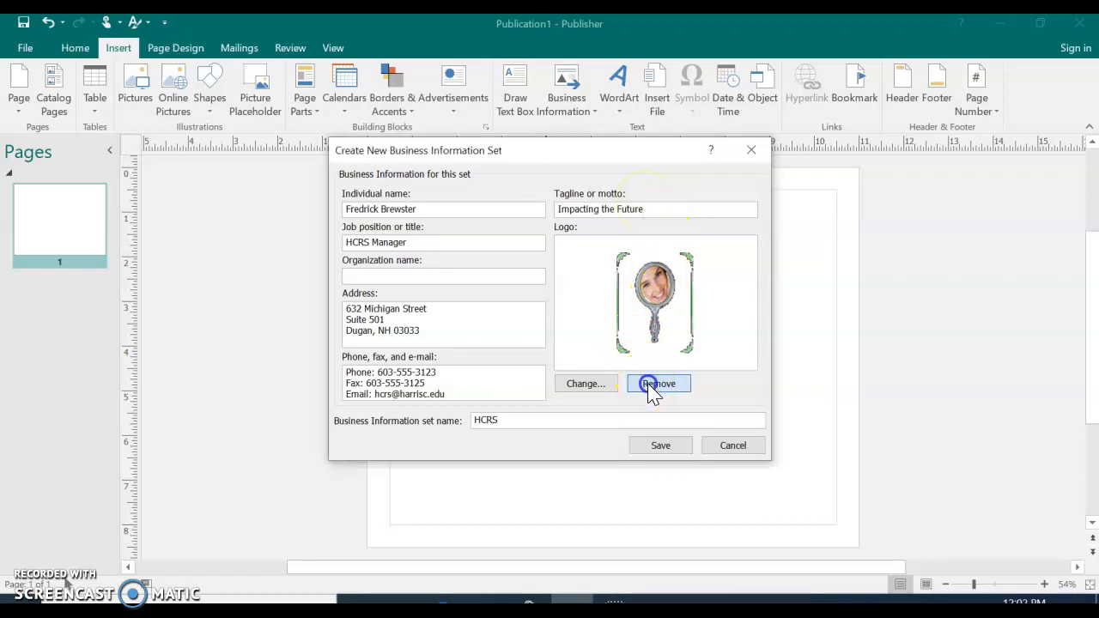
click(525, 360)
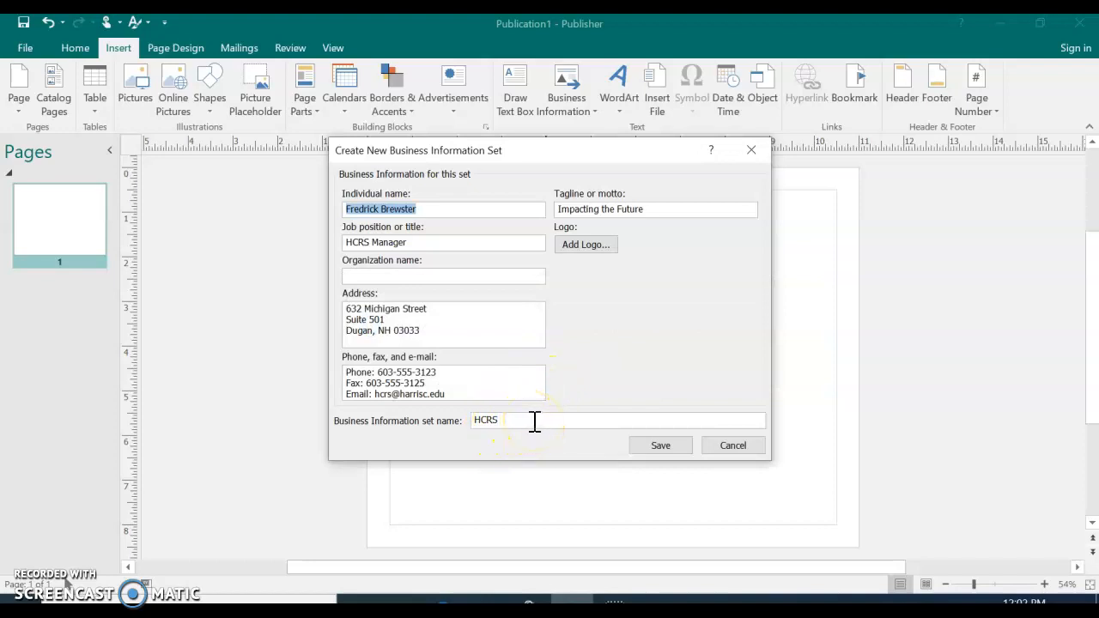
click(674, 446)
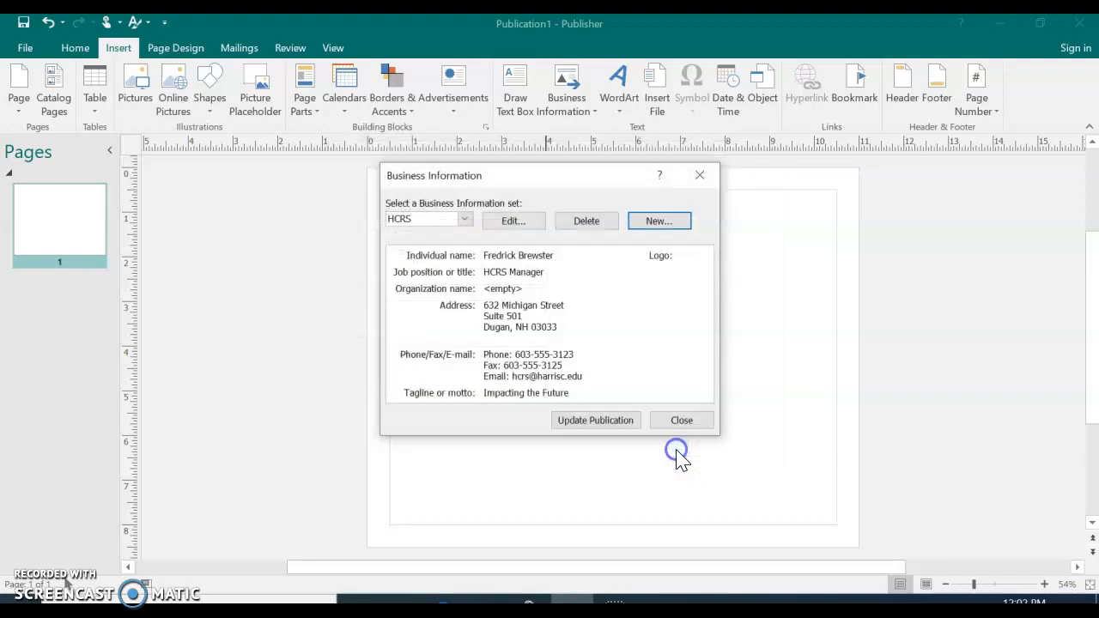
click(593, 429)
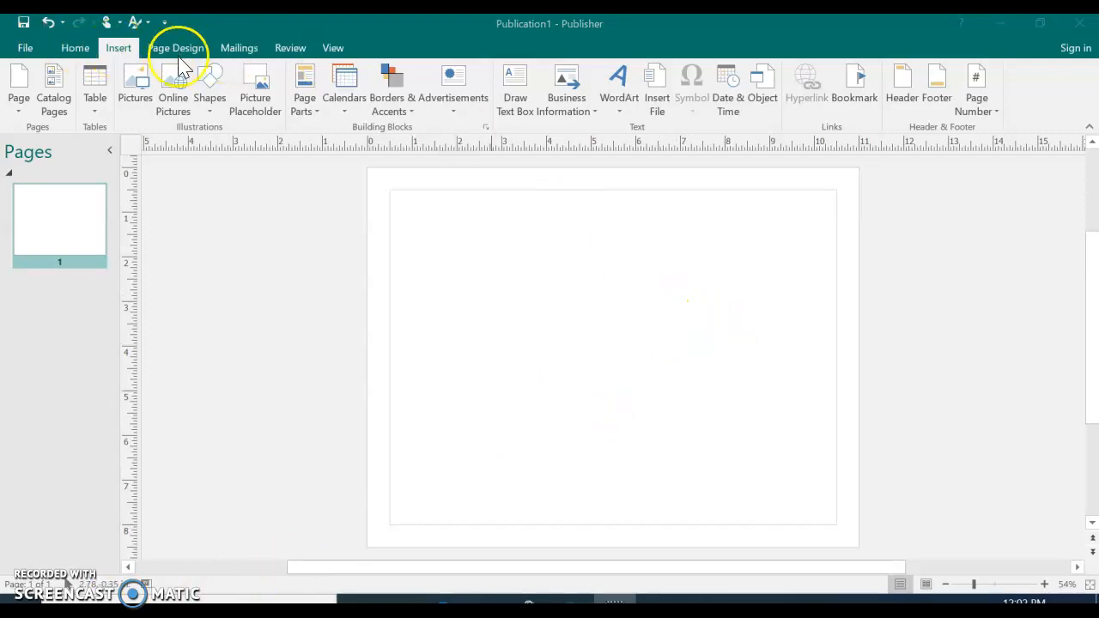
Start a WordArt in the plain style Fill - None, Outline - Red with the text Harris College on two lines
click(611, 95)
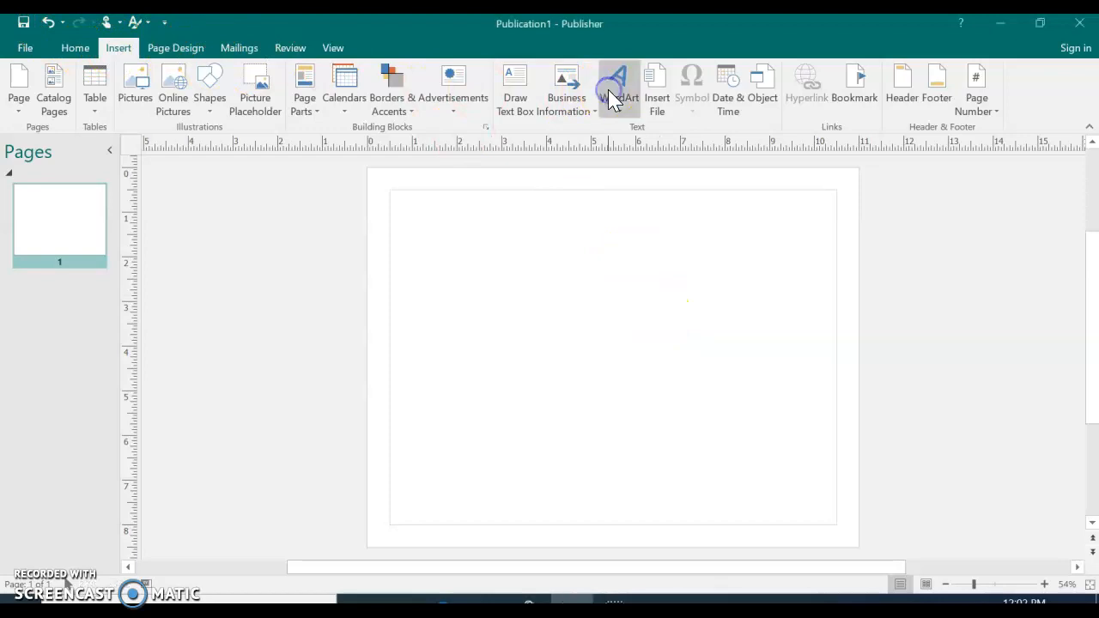
click(622, 100)
click(692, 163)
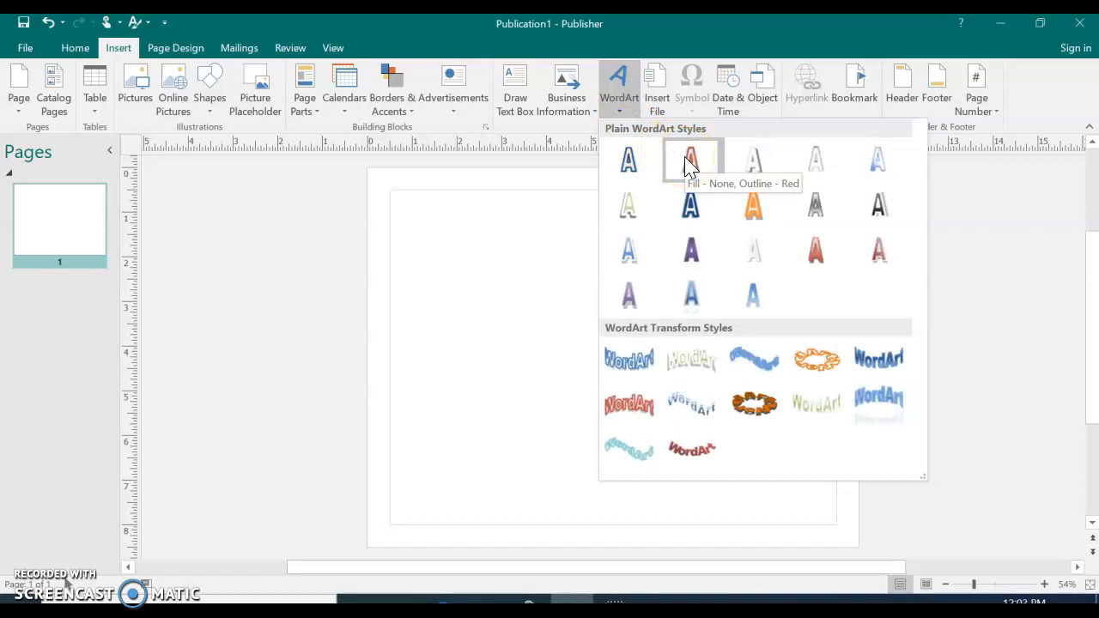
click(692, 163)
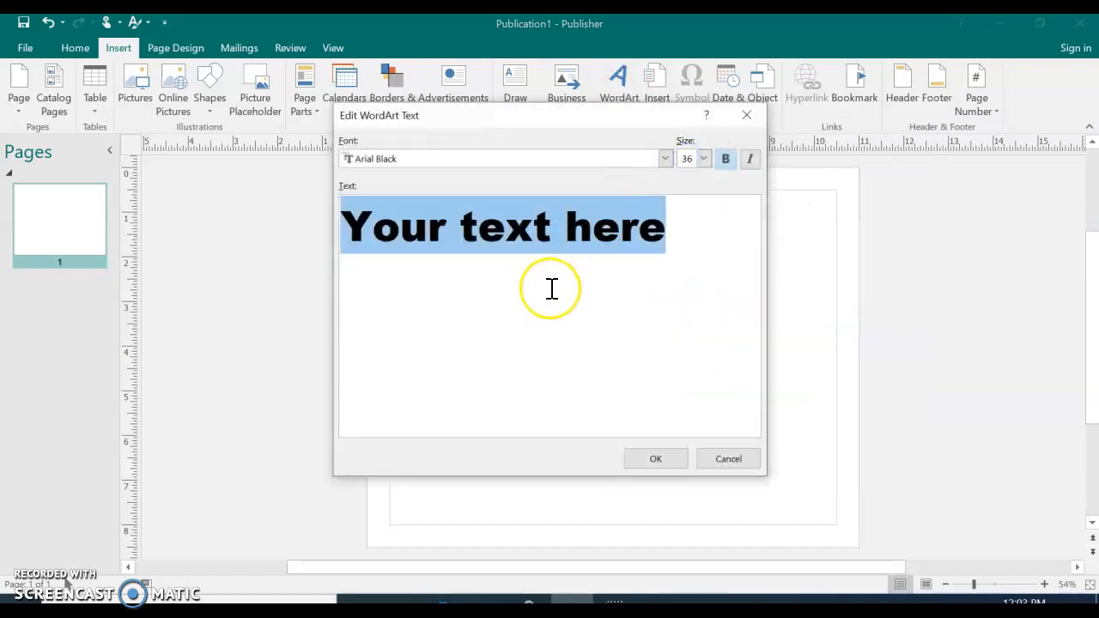
text(Harris )
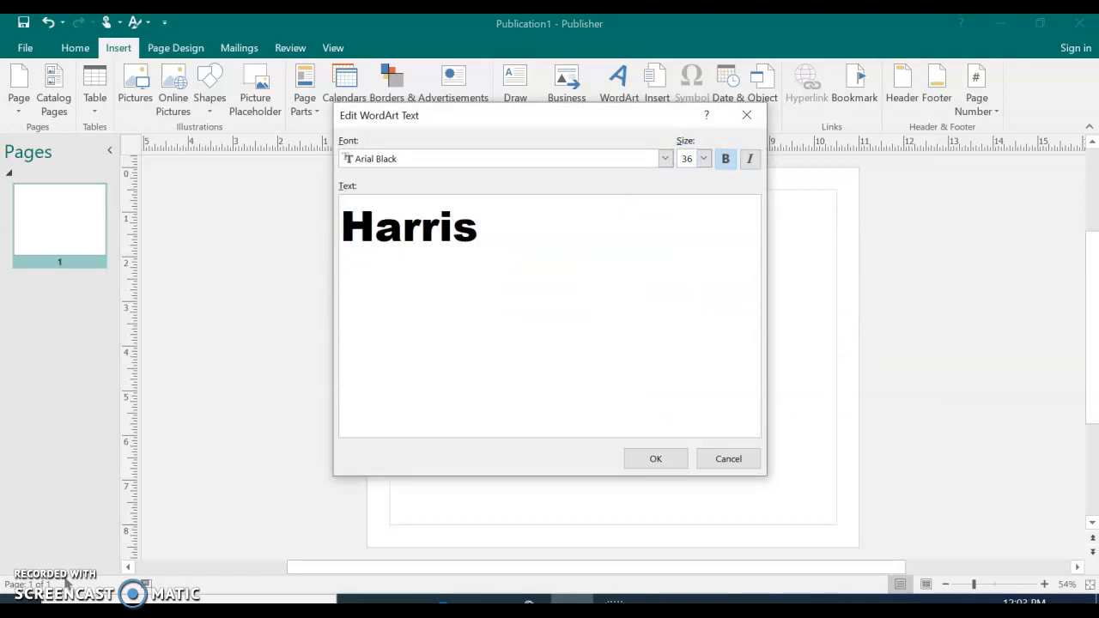
text(College)
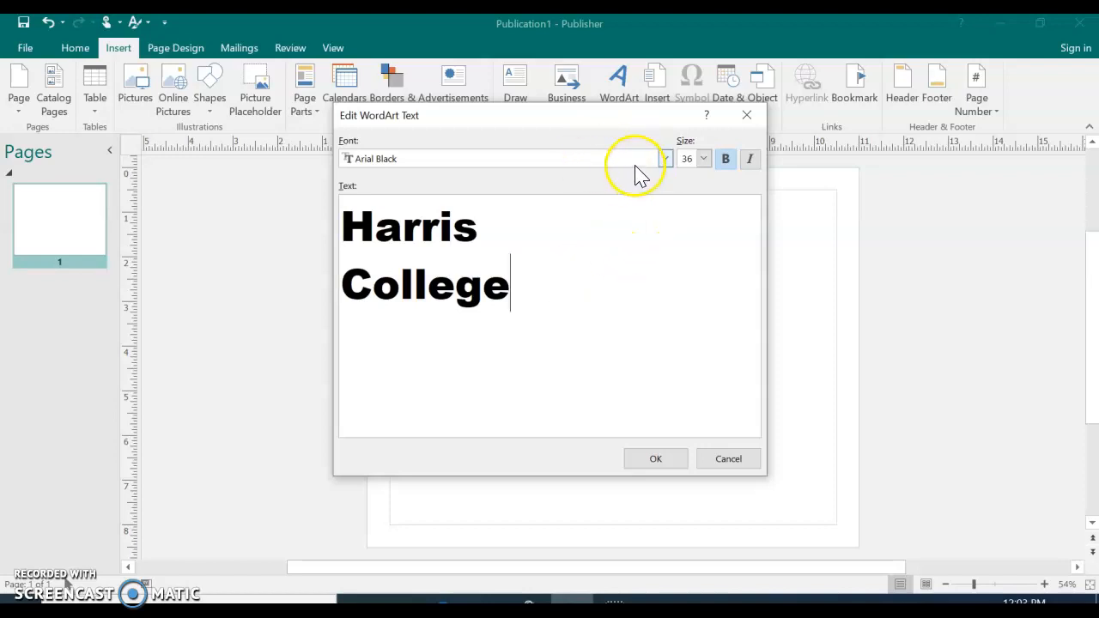
Set the WordArt font to Century Schoolbook and place the WordArt on the page
click(666, 159)
drag(666, 182, 662, 220)
scroll(461, 227, up, 3)
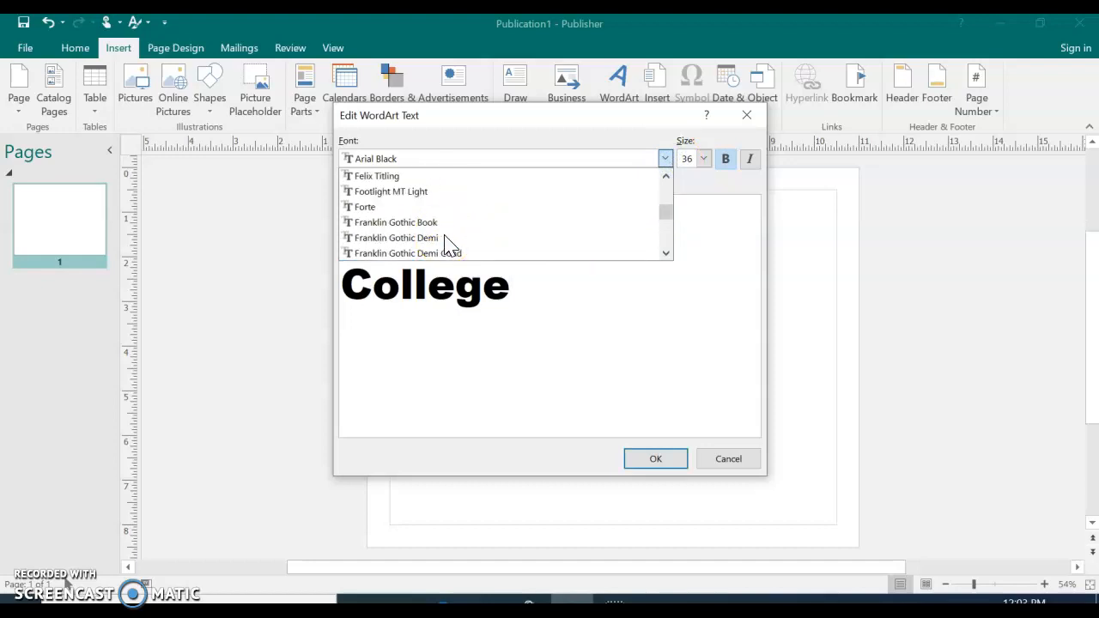
scroll(451, 245, up, 10)
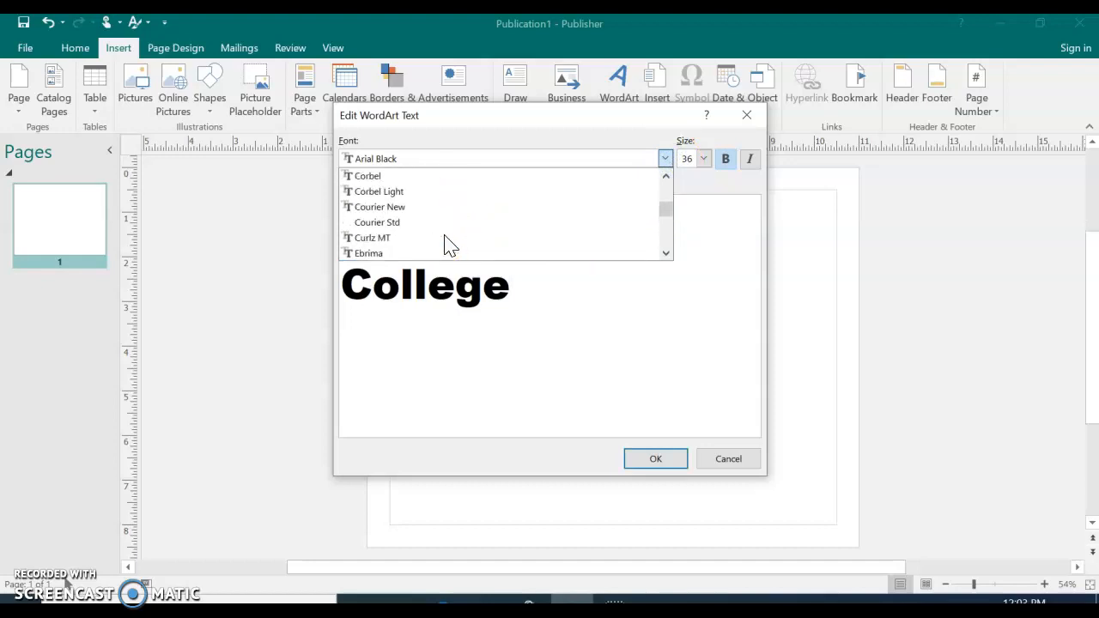
scroll(446, 243, up, 5)
click(428, 208)
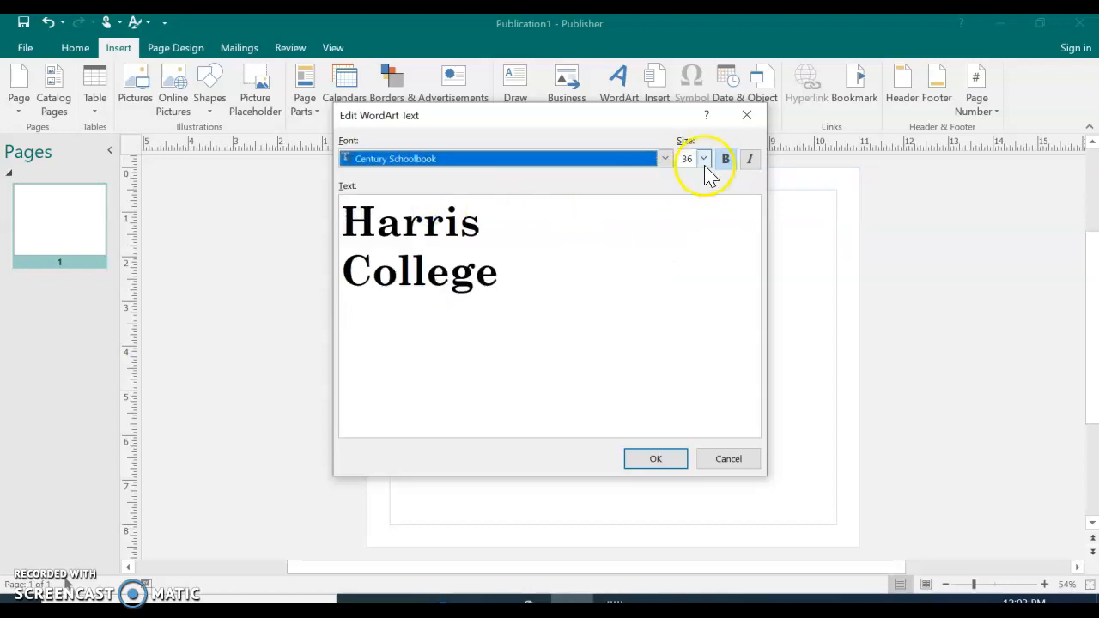
click(653, 457)
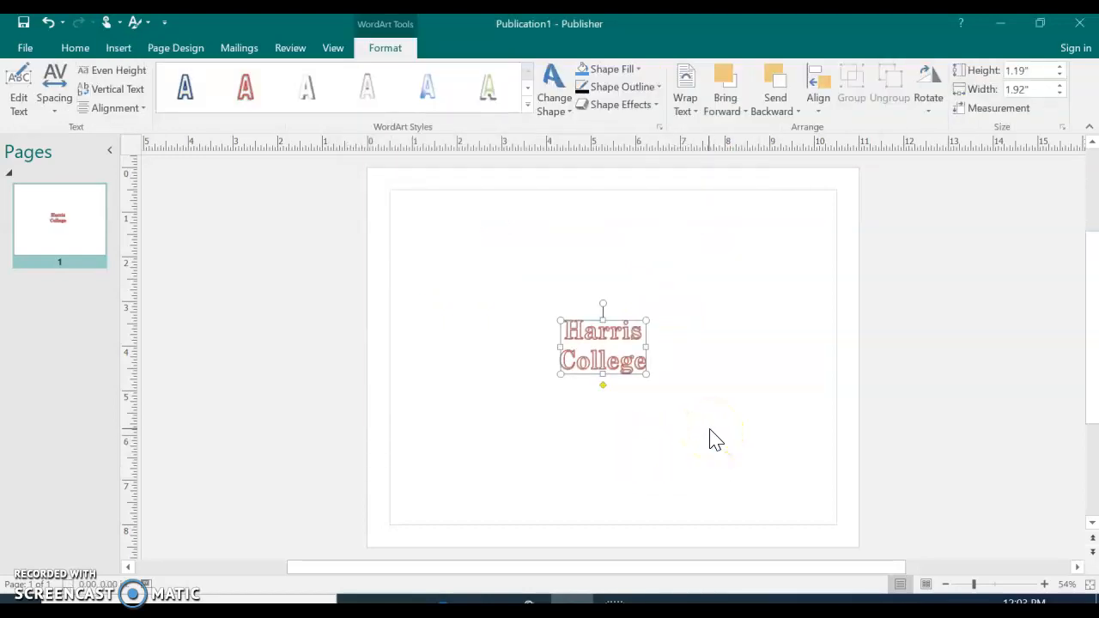
Fill the Harris College WordArt with the scheme color Accent 5 (White), Darker 25%
click(621, 408)
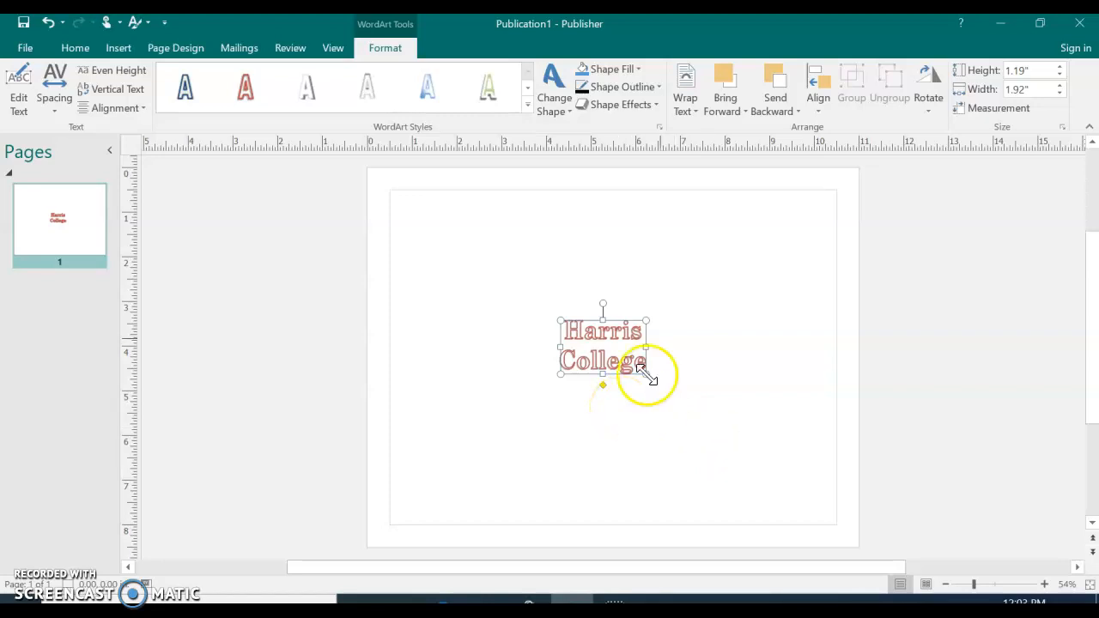
click(621, 77)
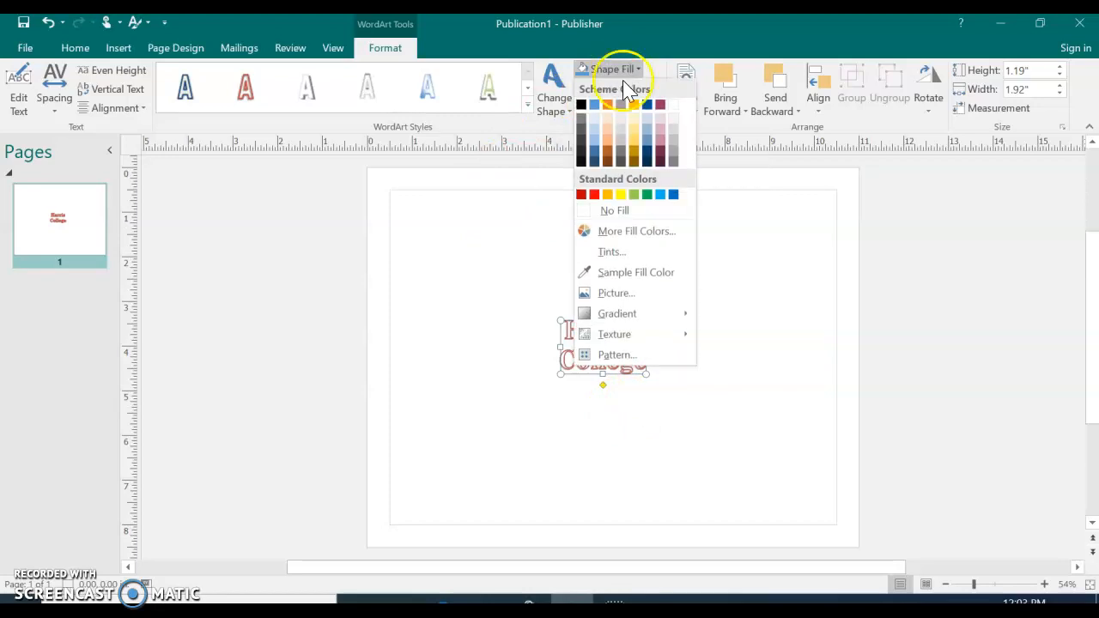
click(673, 107)
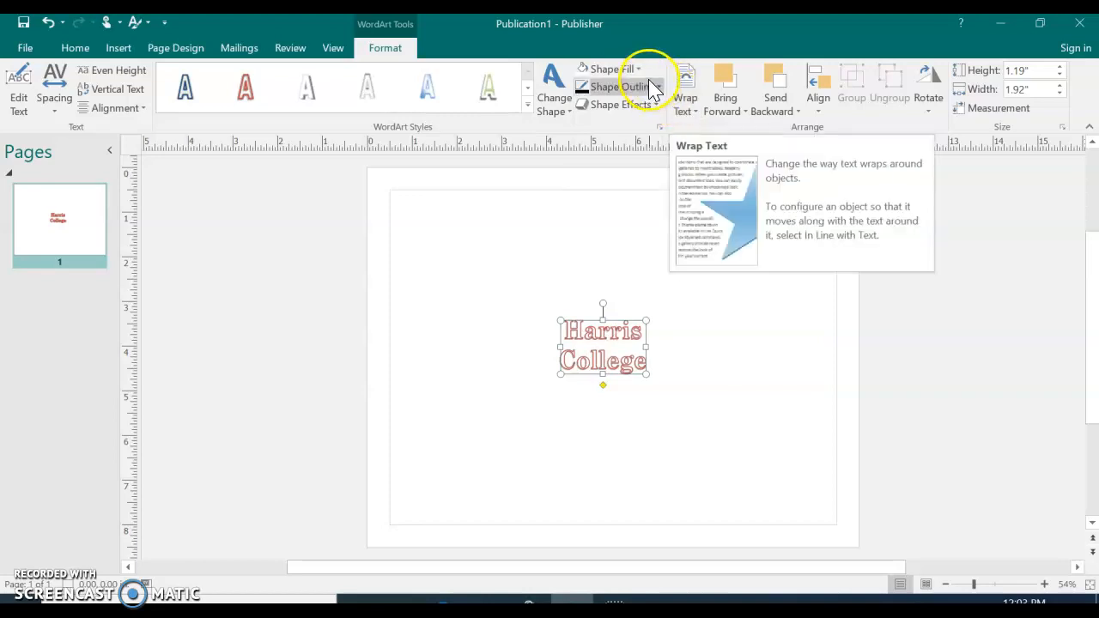
click(638, 69)
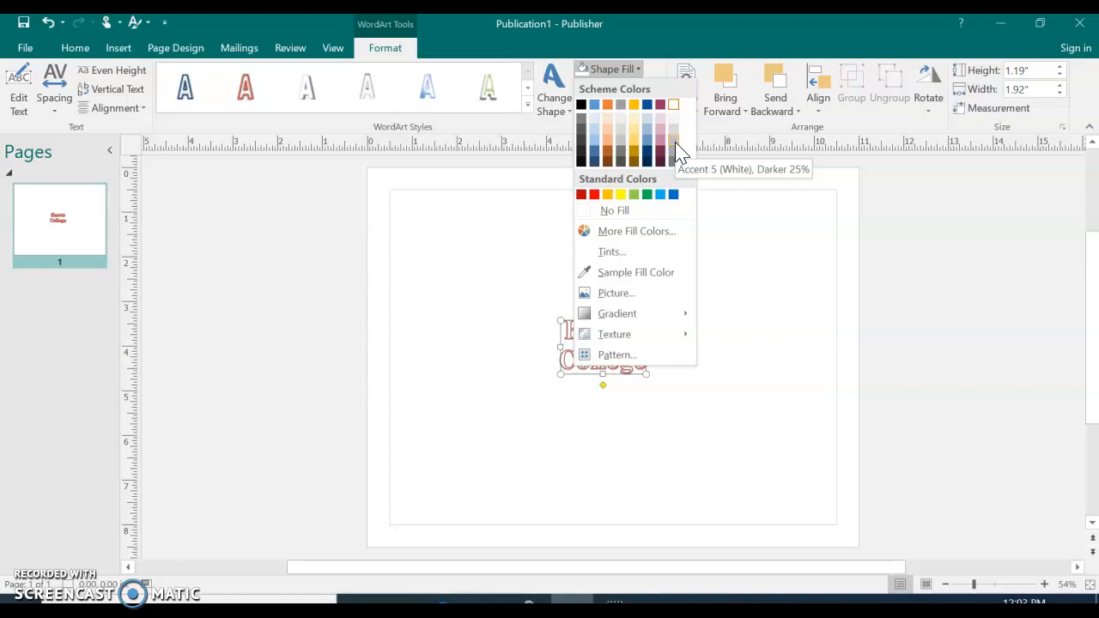
click(675, 144)
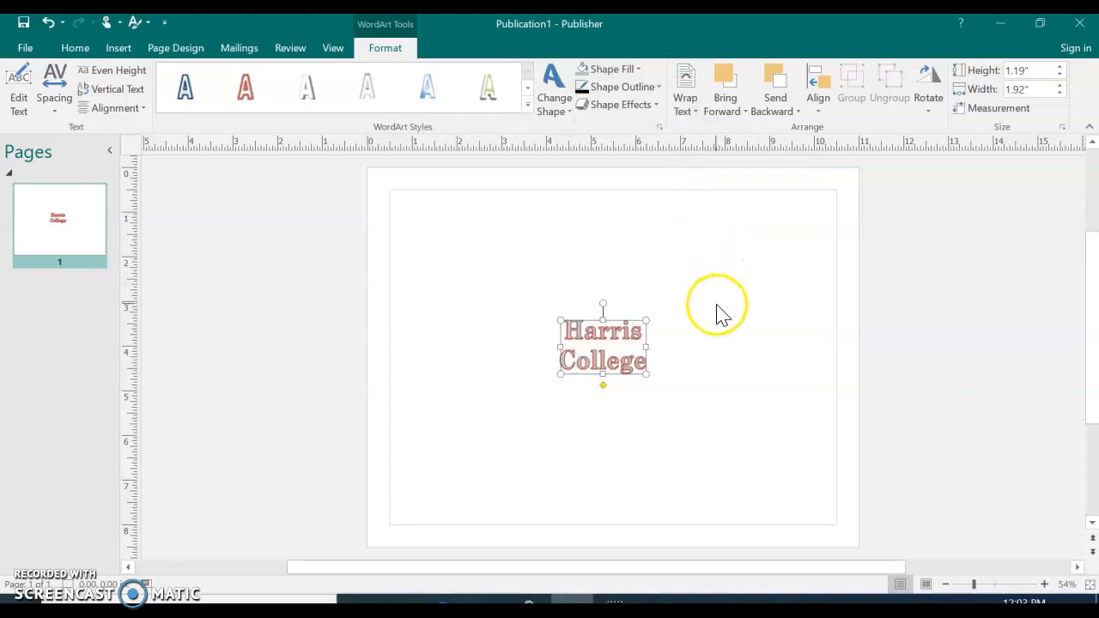
Give the Harris College WordArt a bright red standard-color outline with a weight of 2¼ pt
click(624, 95)
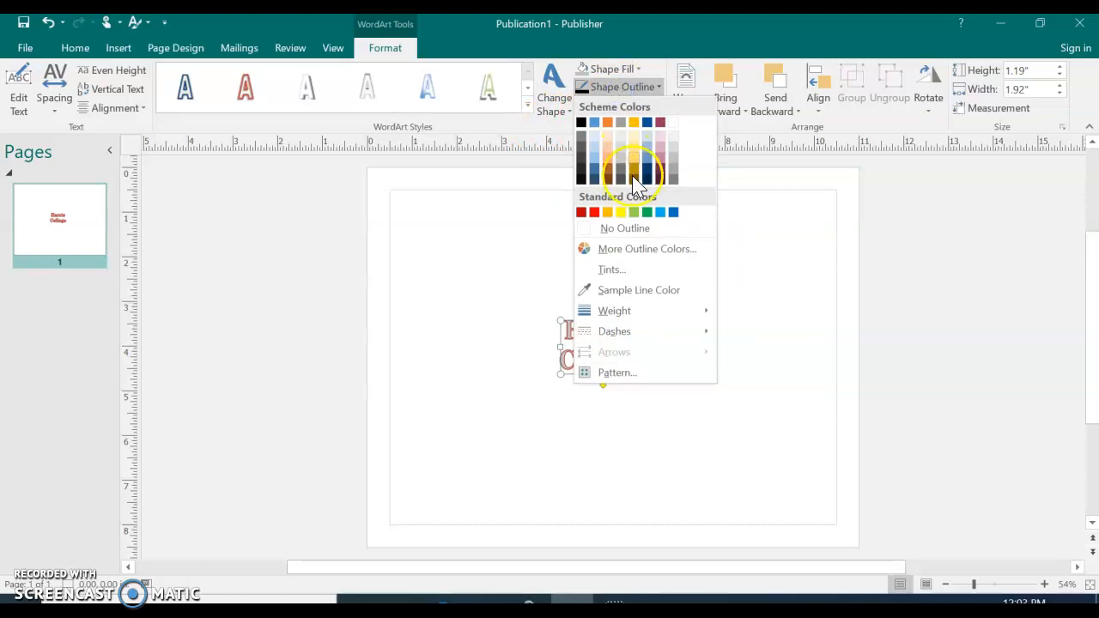
click(594, 215)
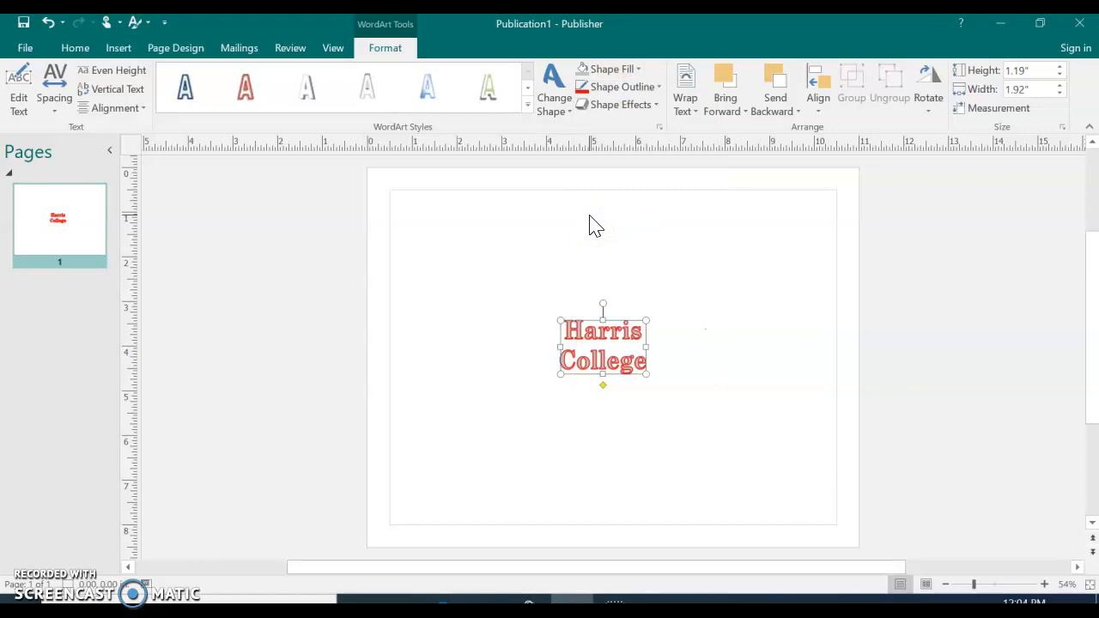
click(658, 87)
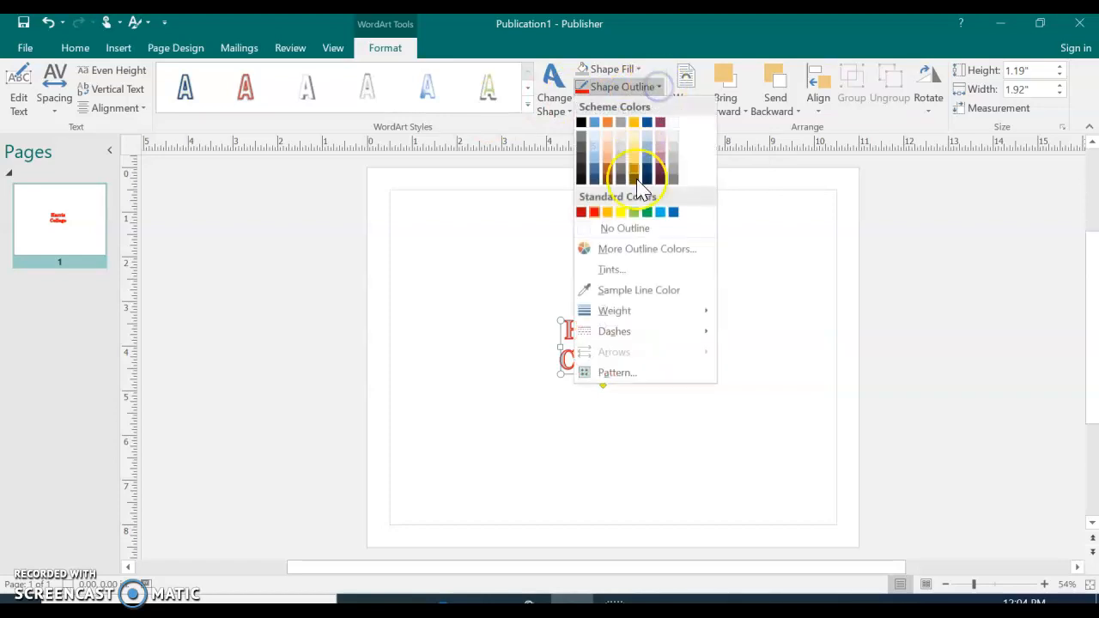
mouse_move(645, 311)
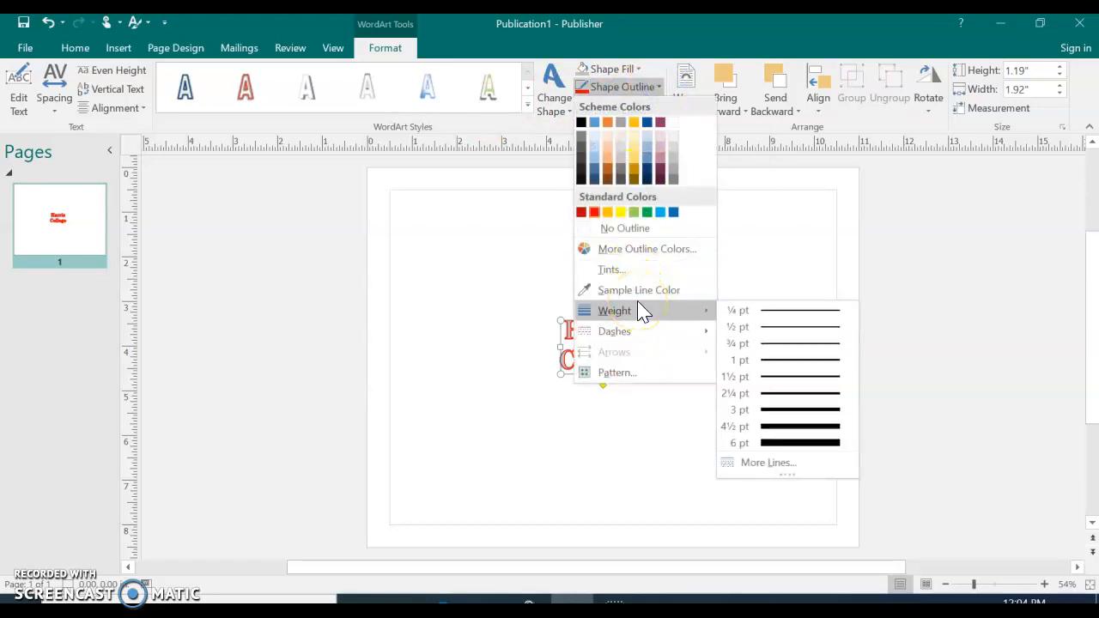
click(776, 397)
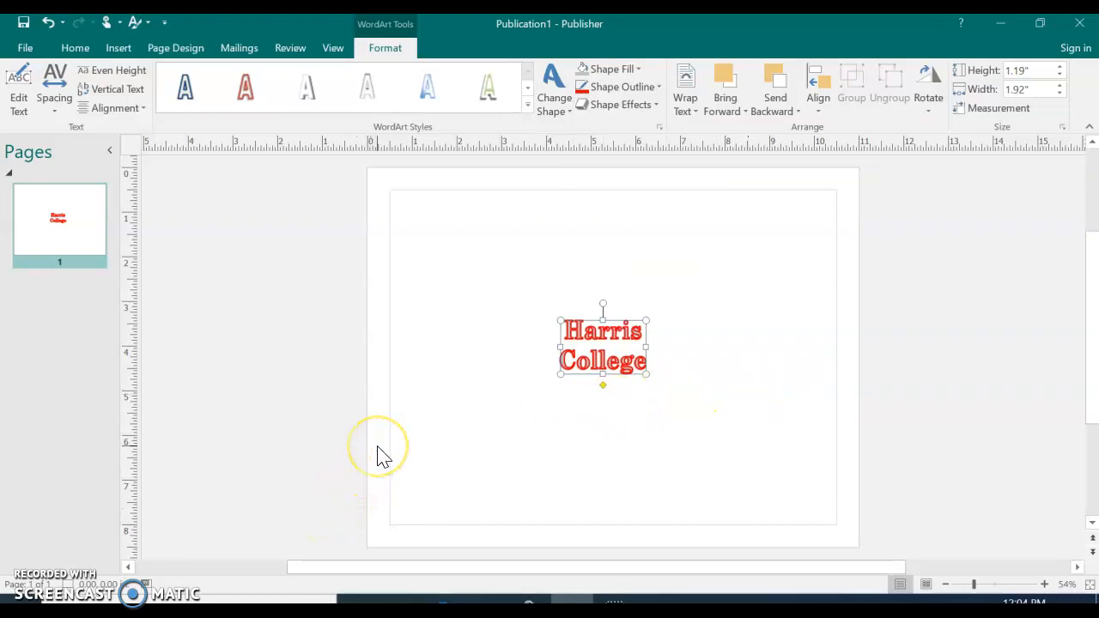
Left-align the two text lines of the Harris College WordArt
click(110, 108)
click(109, 110)
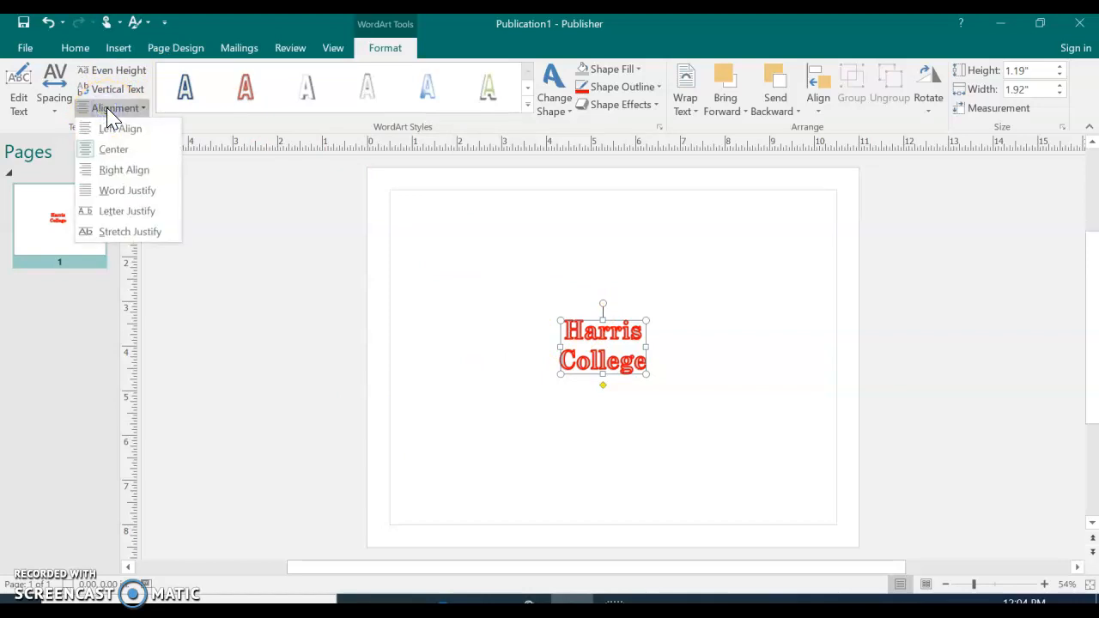
click(114, 130)
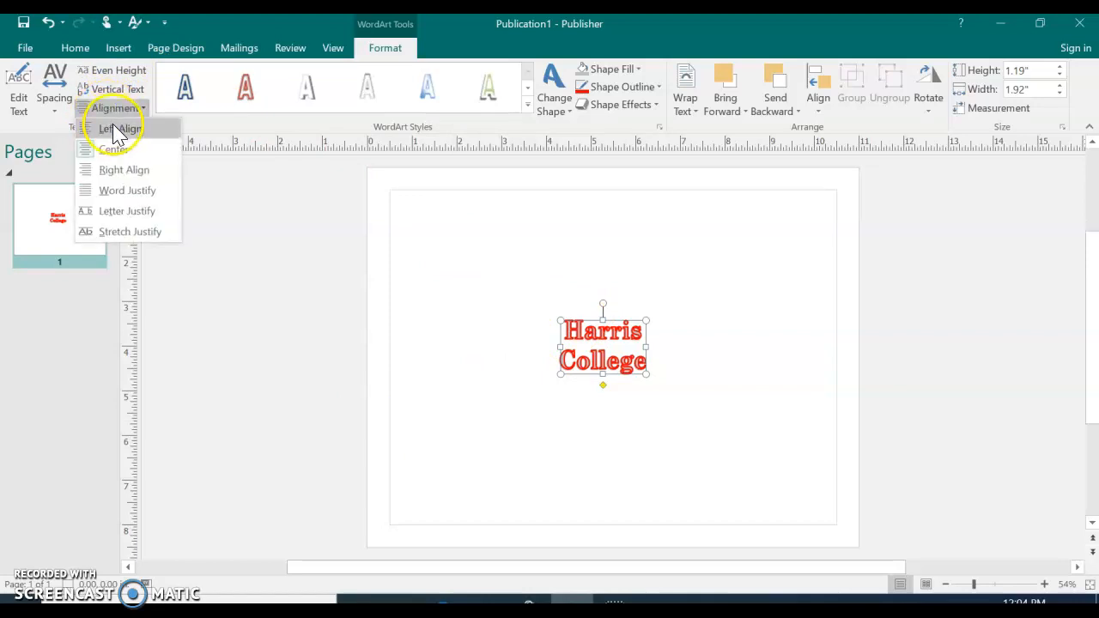
click(115, 133)
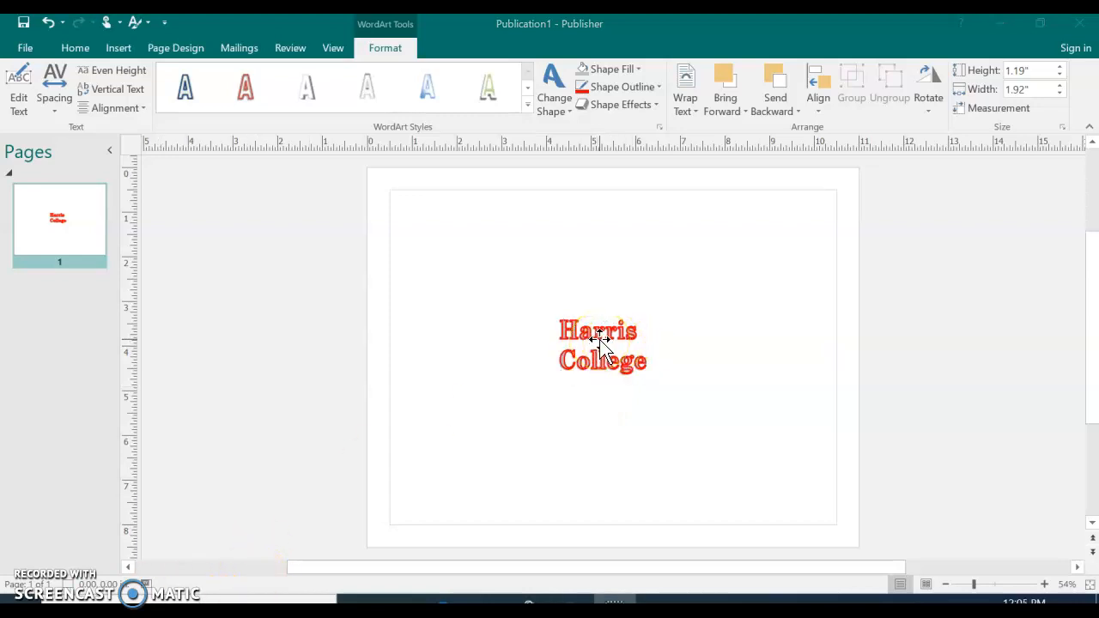
click(594, 334)
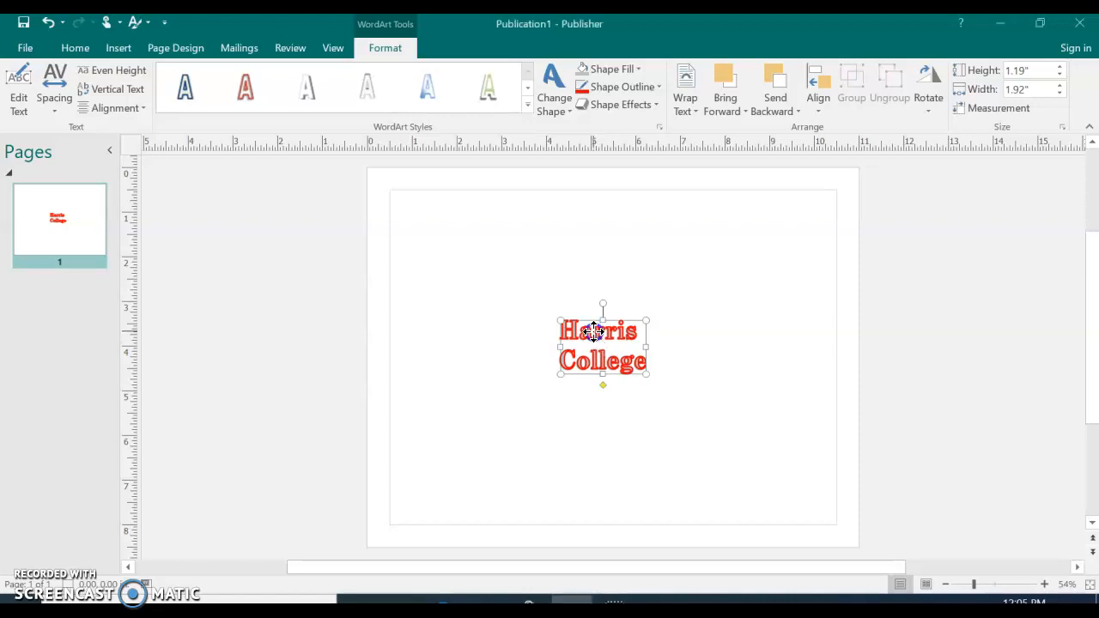
click(570, 329)
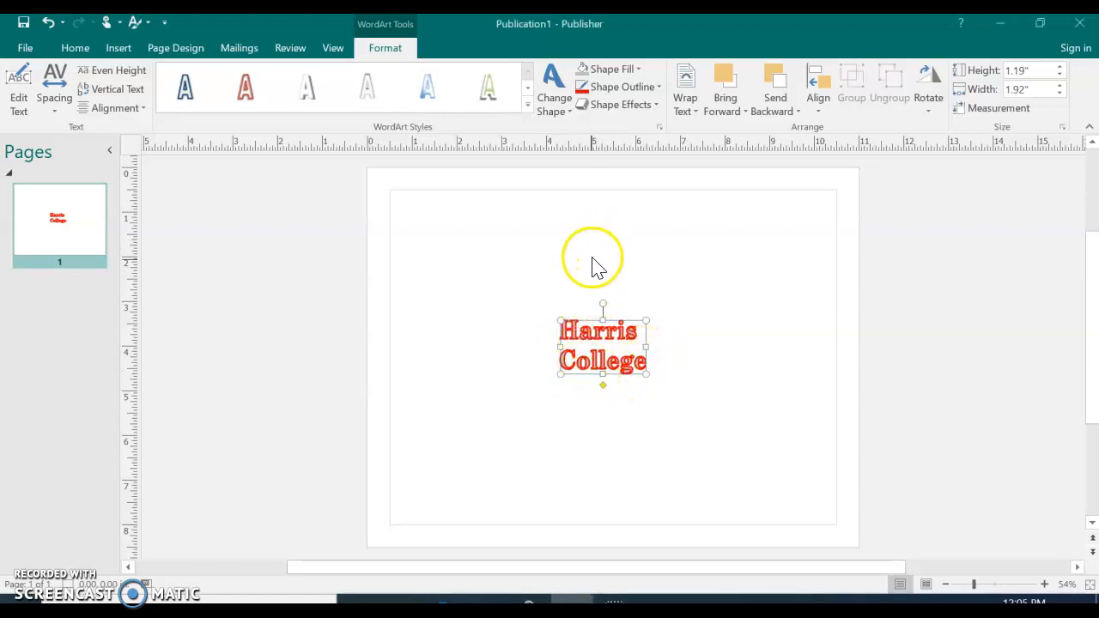
Apply the fourth Parallel preset of the 3-D Rotation effects to the Harris College WordArt
click(621, 107)
mouse_move(618, 131)
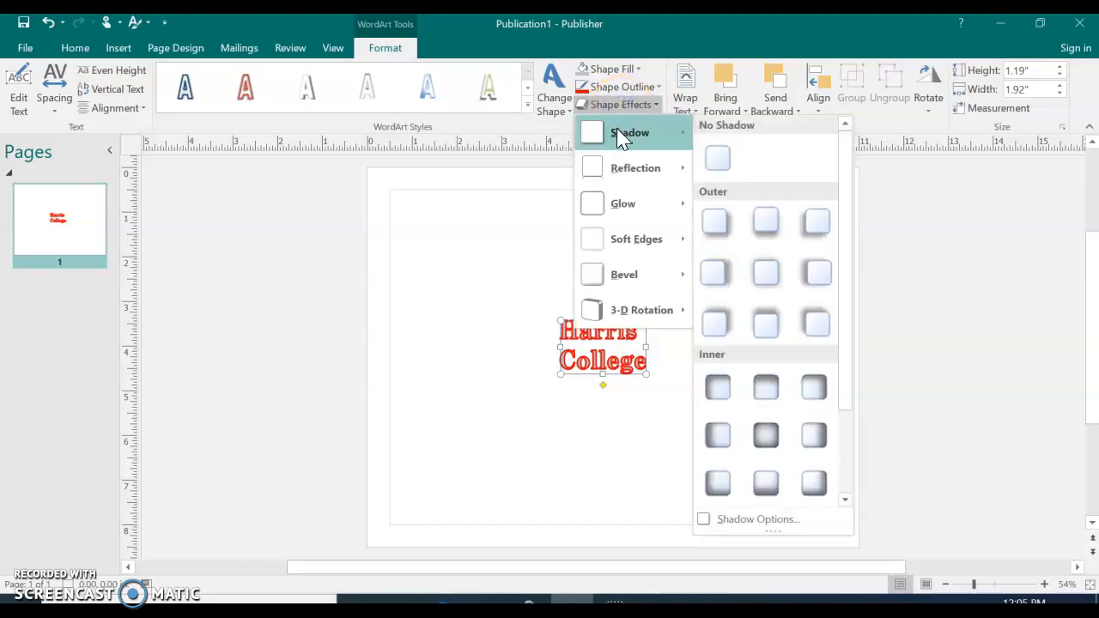
click(619, 169)
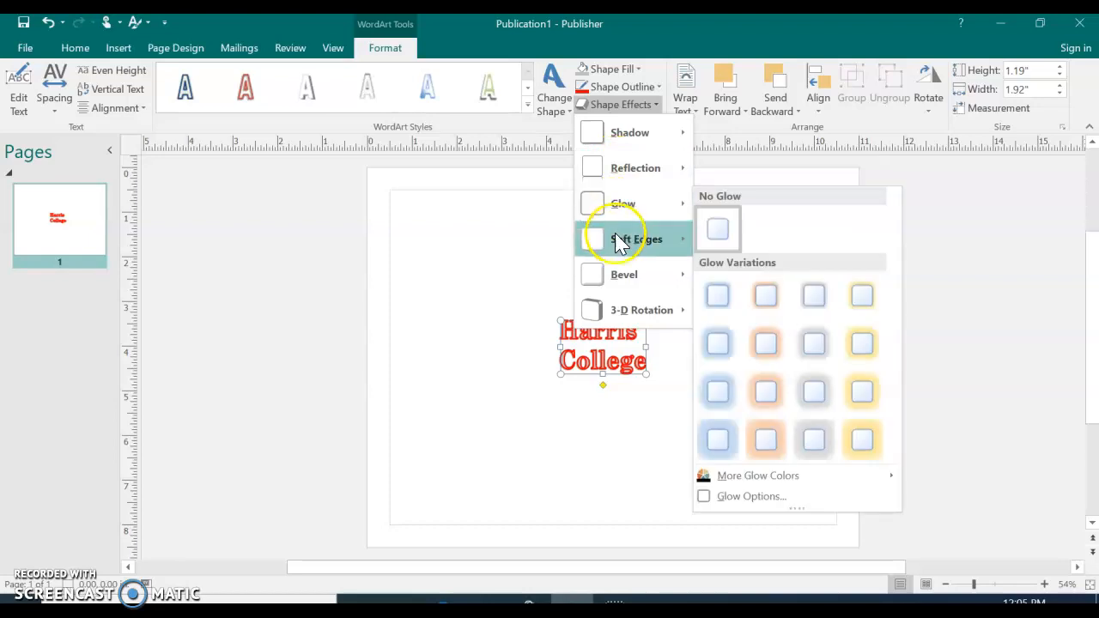
mouse_move(616, 241)
mouse_move(618, 280)
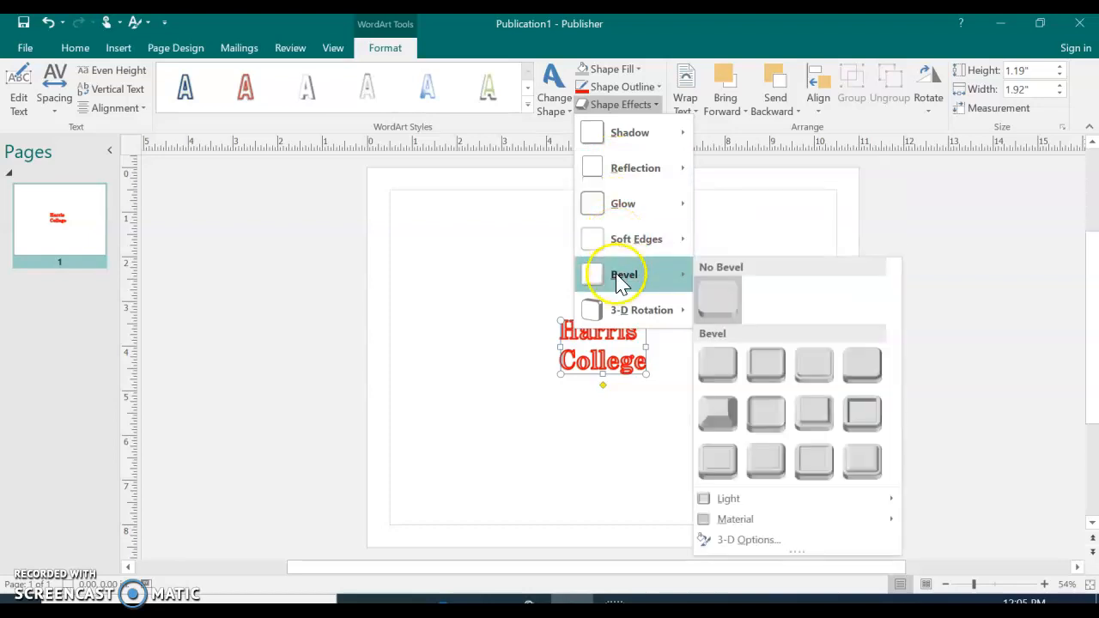
mouse_move(631, 317)
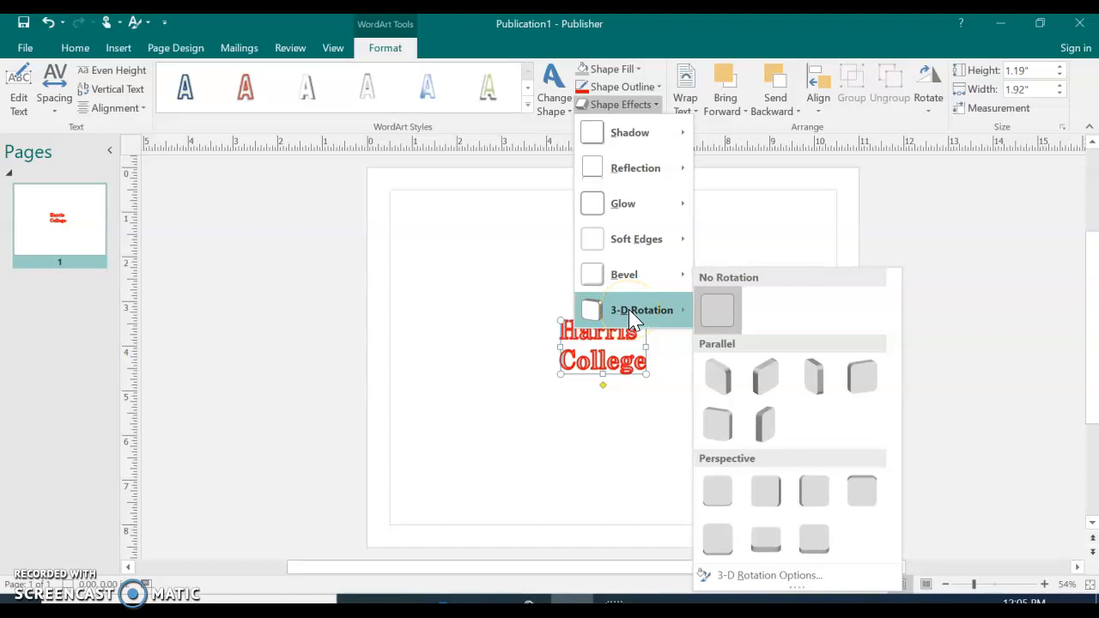
click(860, 381)
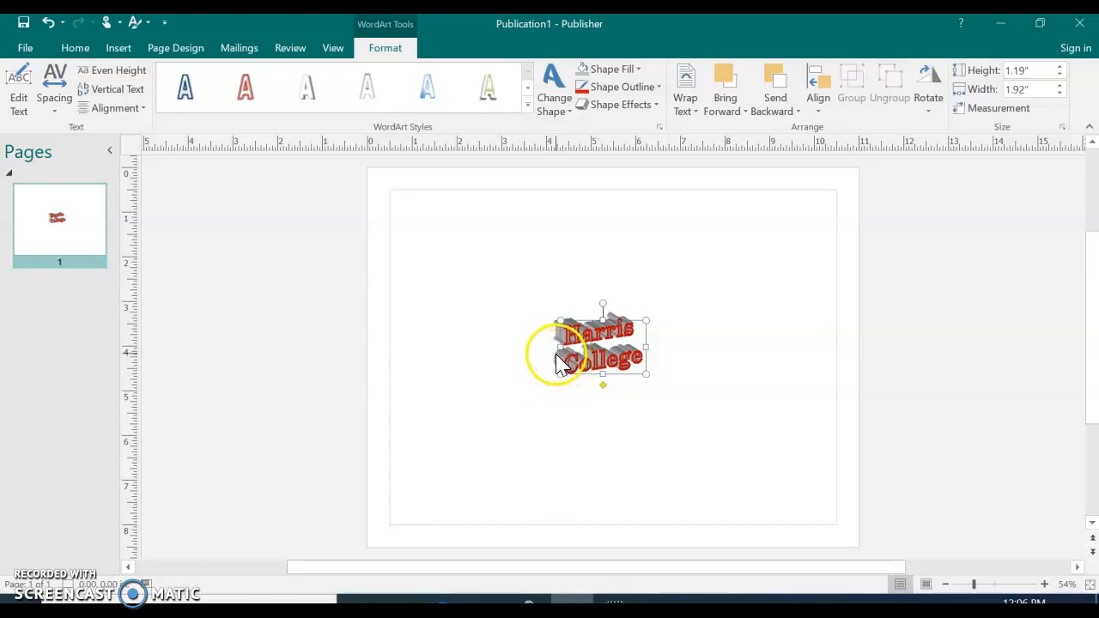
Set the 3-D format depth size of the Harris College WordArt to 12 pt
click(636, 110)
mouse_move(667, 316)
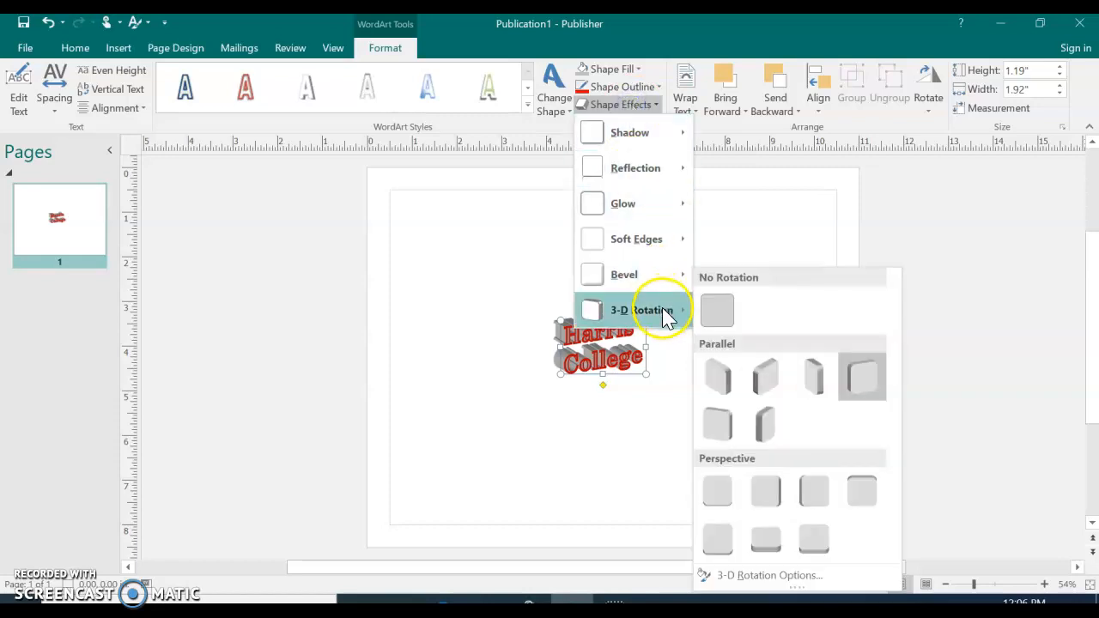
click(778, 576)
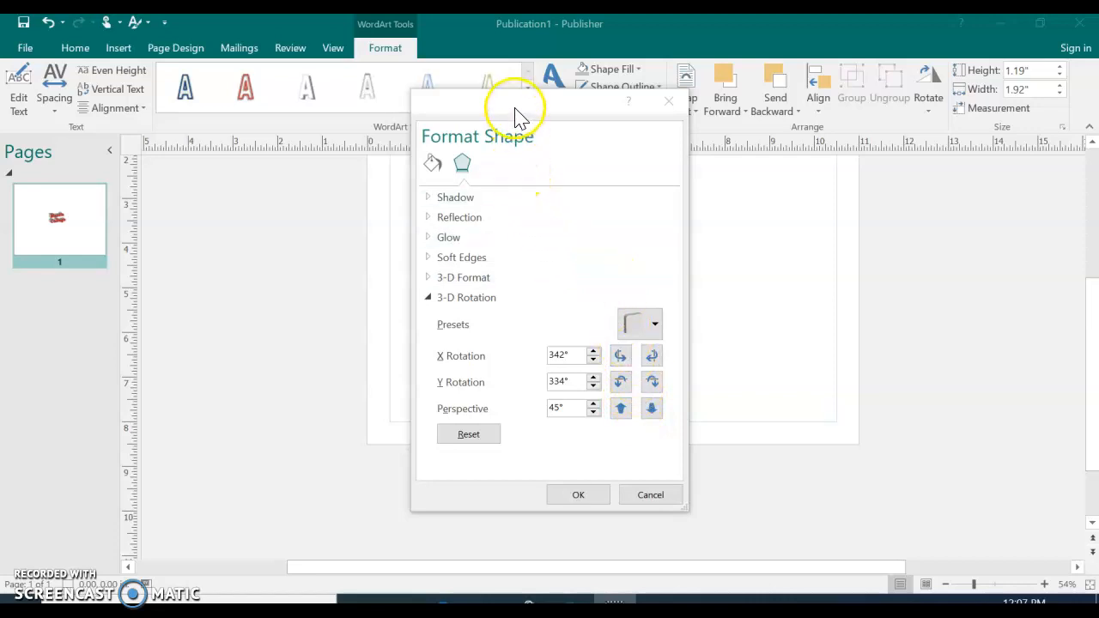
drag(541, 107, 848, 129)
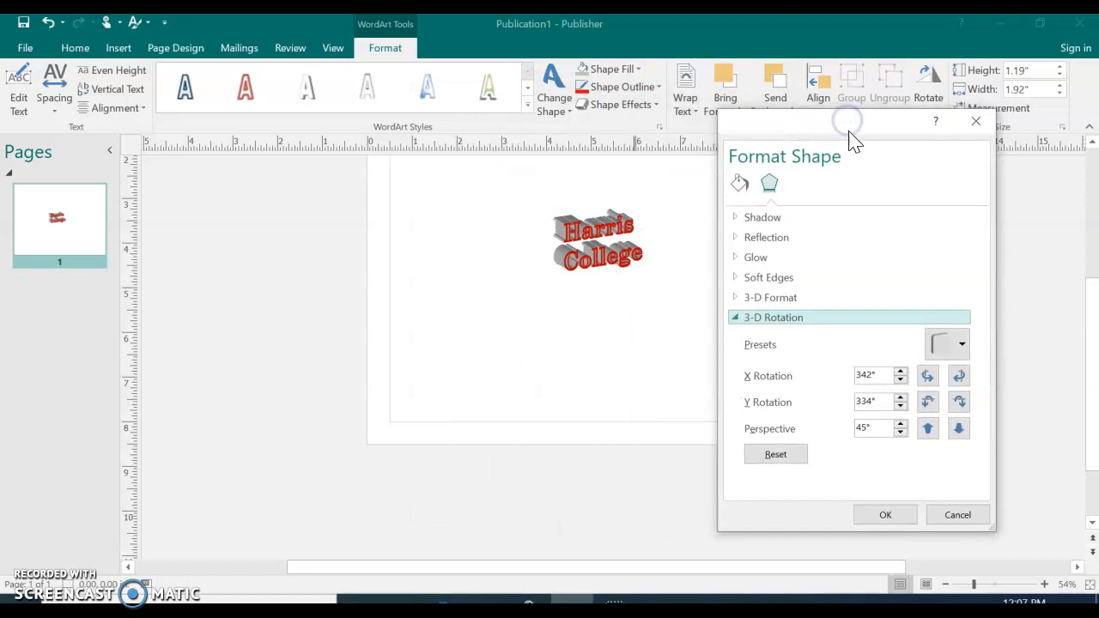
click(786, 307)
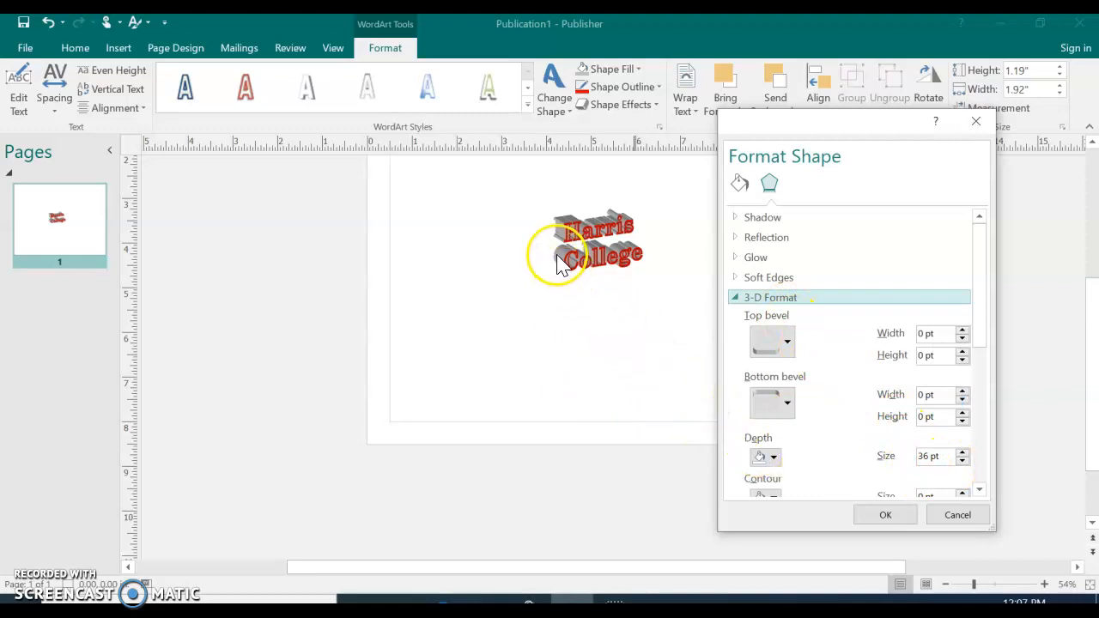
click(922, 459)
text(12)
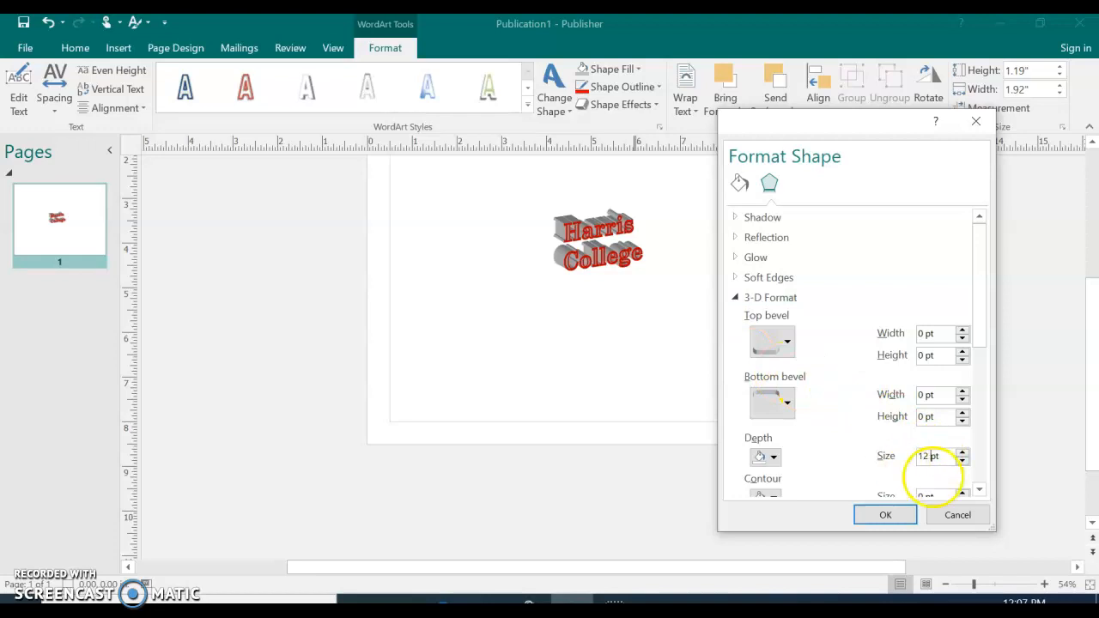
click(885, 516)
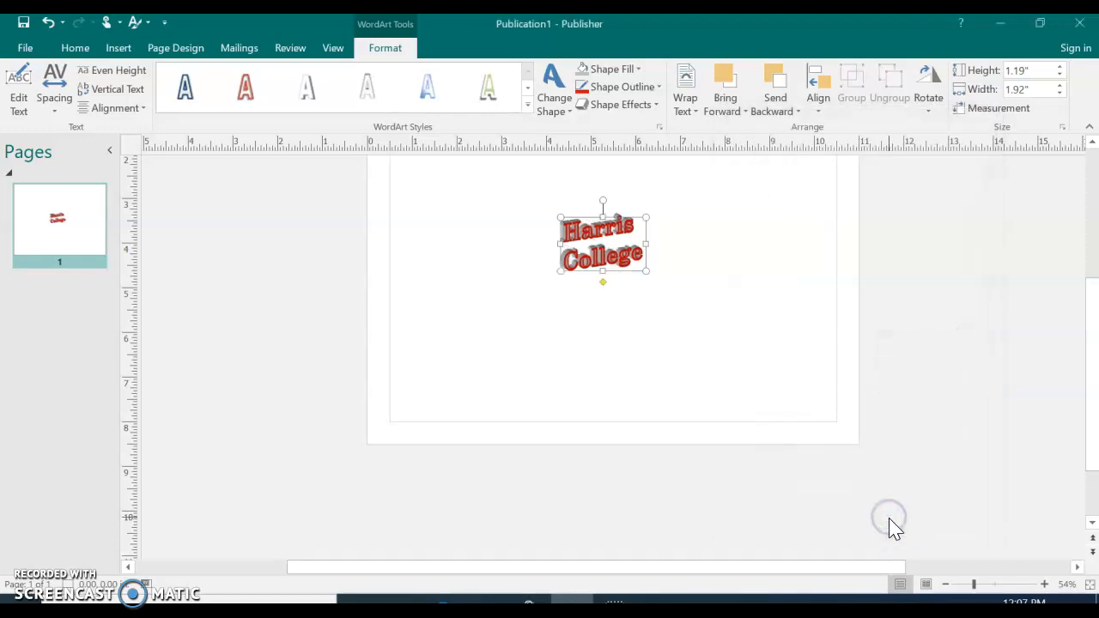
click(854, 351)
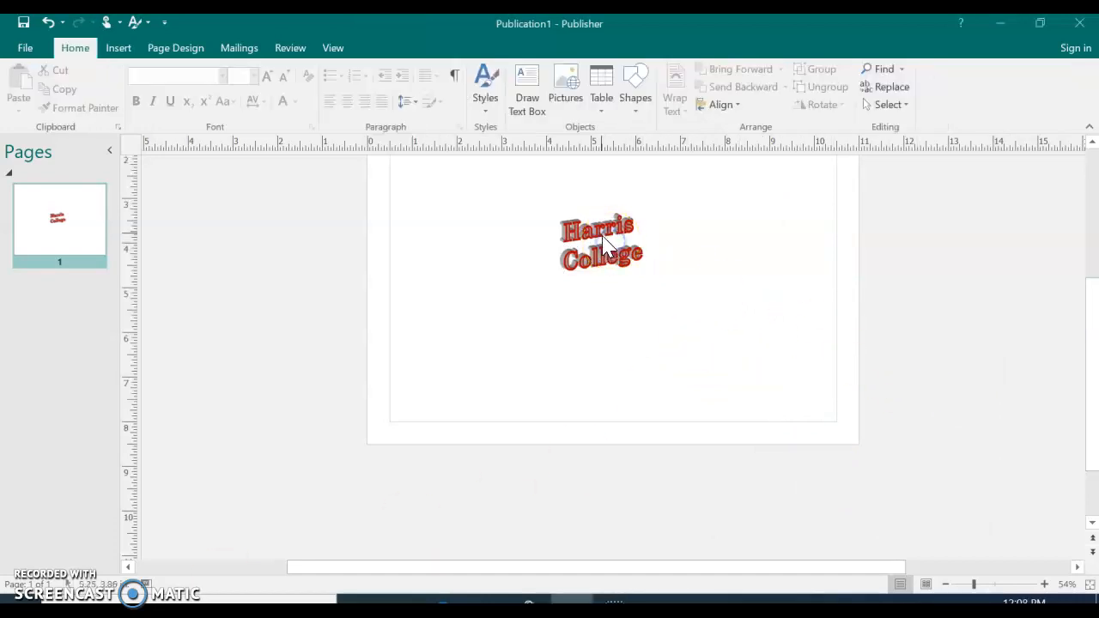
Define a building block from the WordArt titled Harris College, described "WordArt brand to use in all publications", with keywords logo, brand, Harris
scroll(596, 235, up, 2)
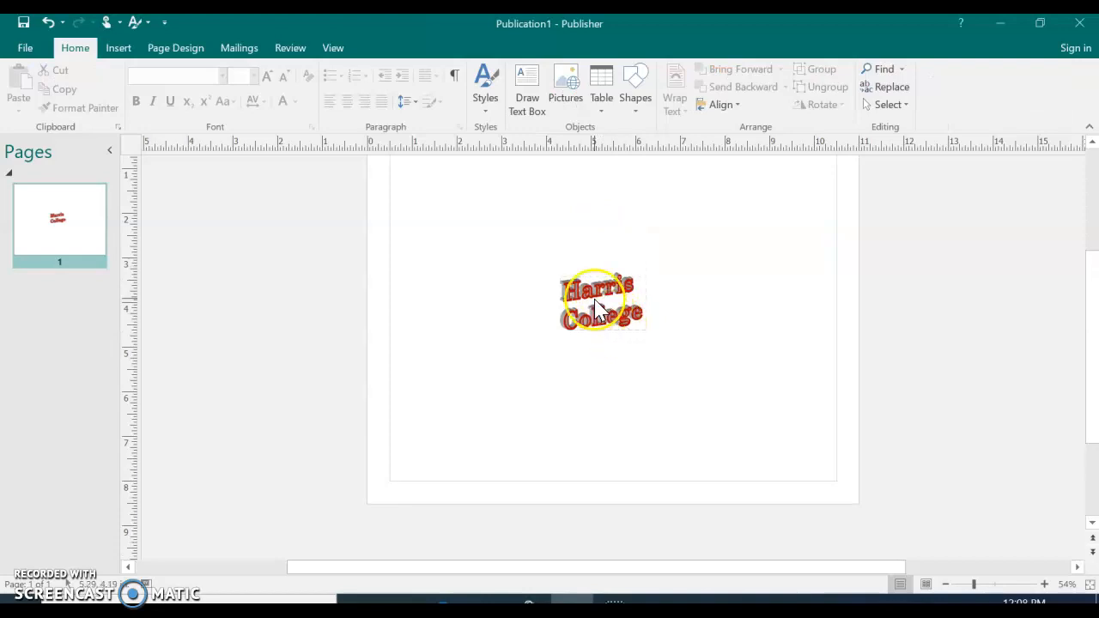
click(598, 308)
scroll(602, 313, up, 1)
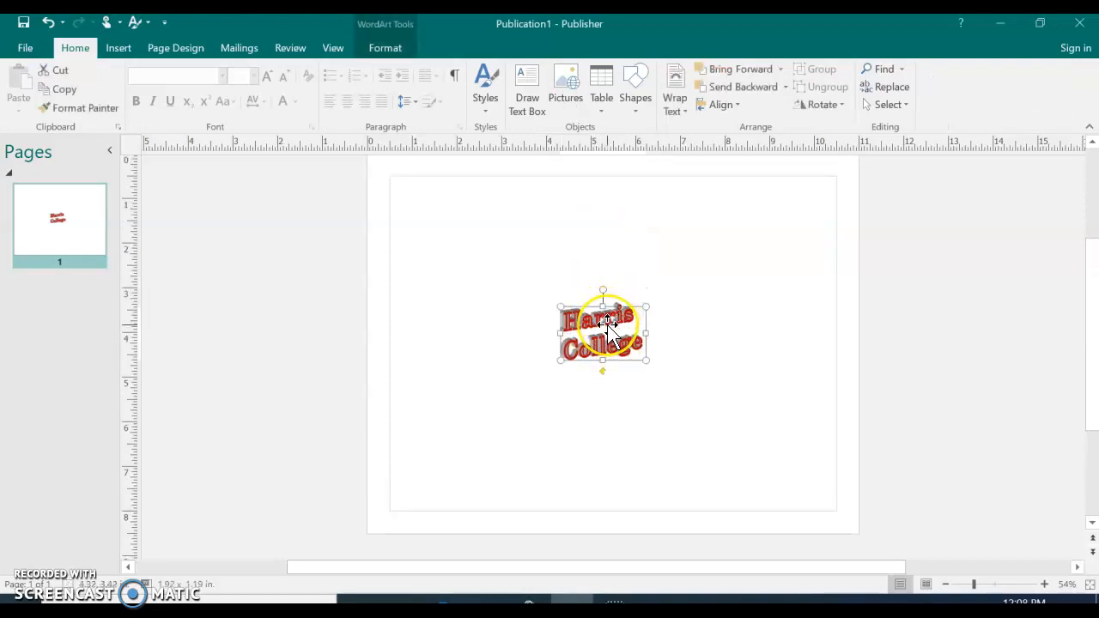
click(607, 322)
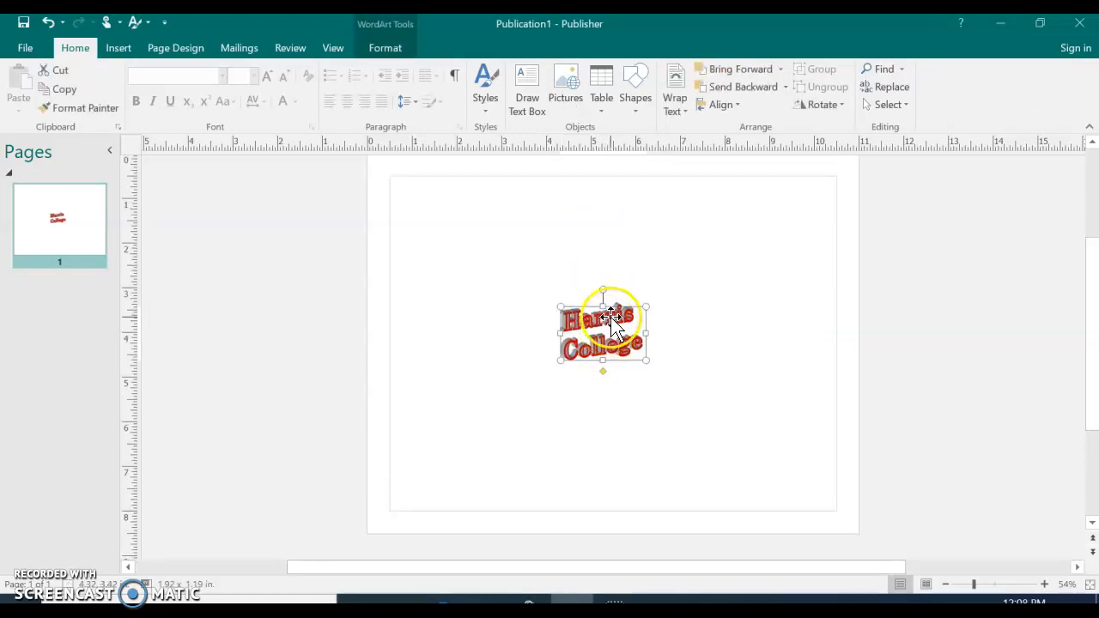
click(607, 322)
right_click(592, 330)
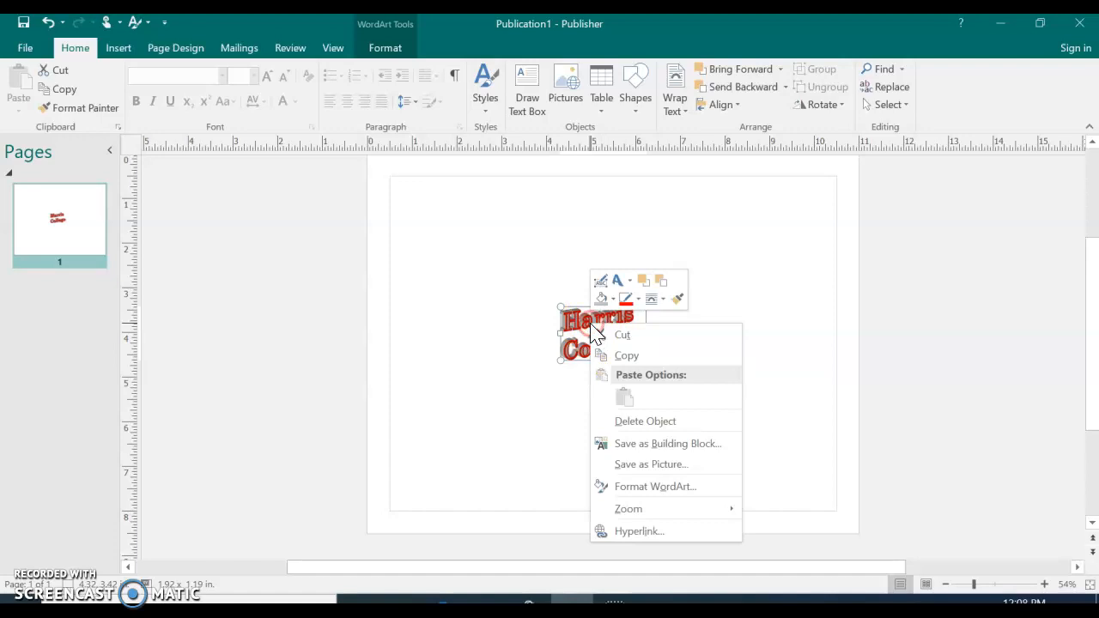
click(638, 450)
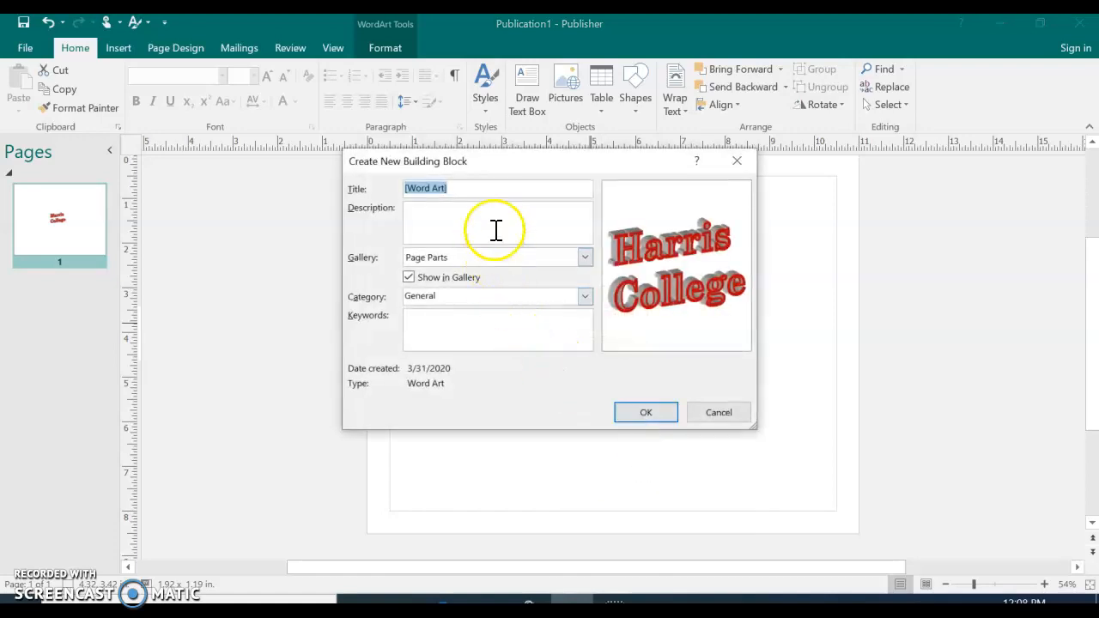
text(Harris College)
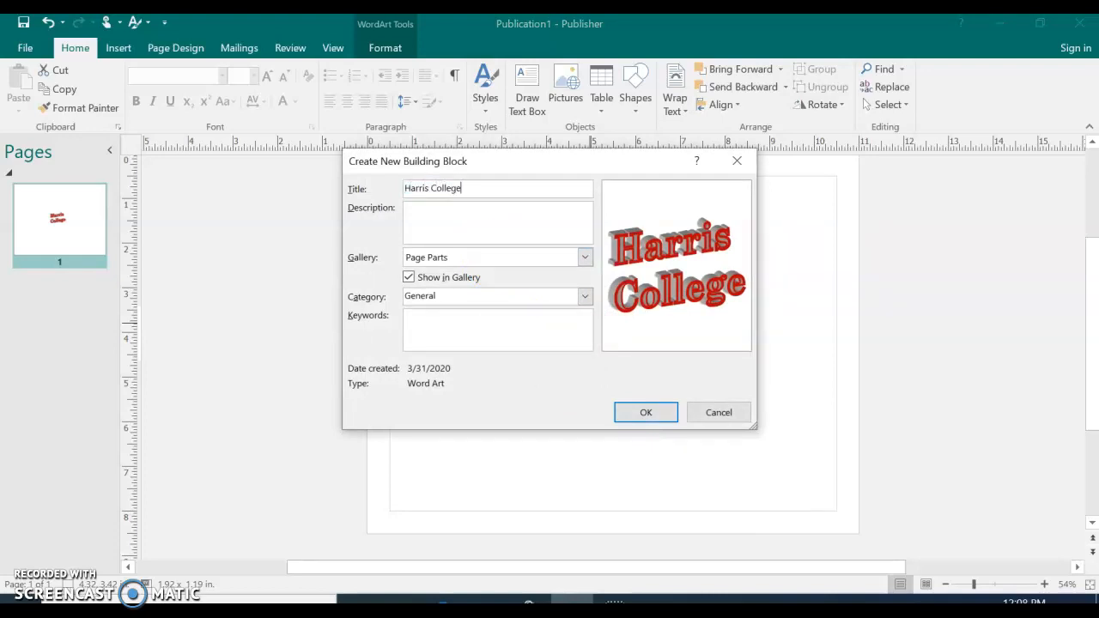
click(466, 216)
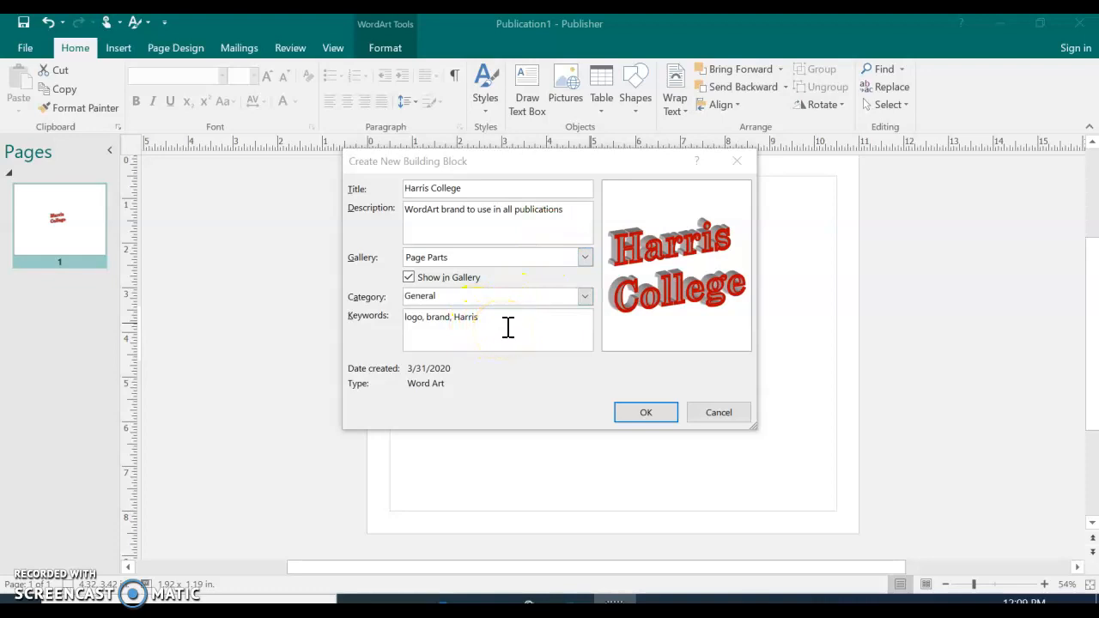
Try to save the Harris College building block to the Page Parts gallery in the General category, and leave the dialog
click(653, 416)
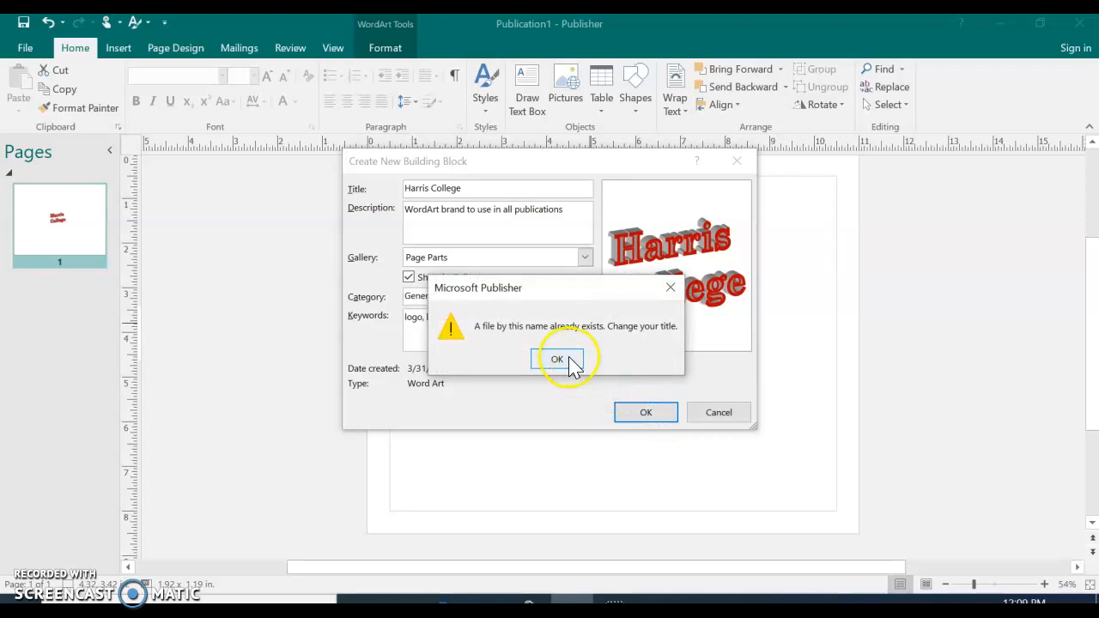
click(567, 359)
click(651, 412)
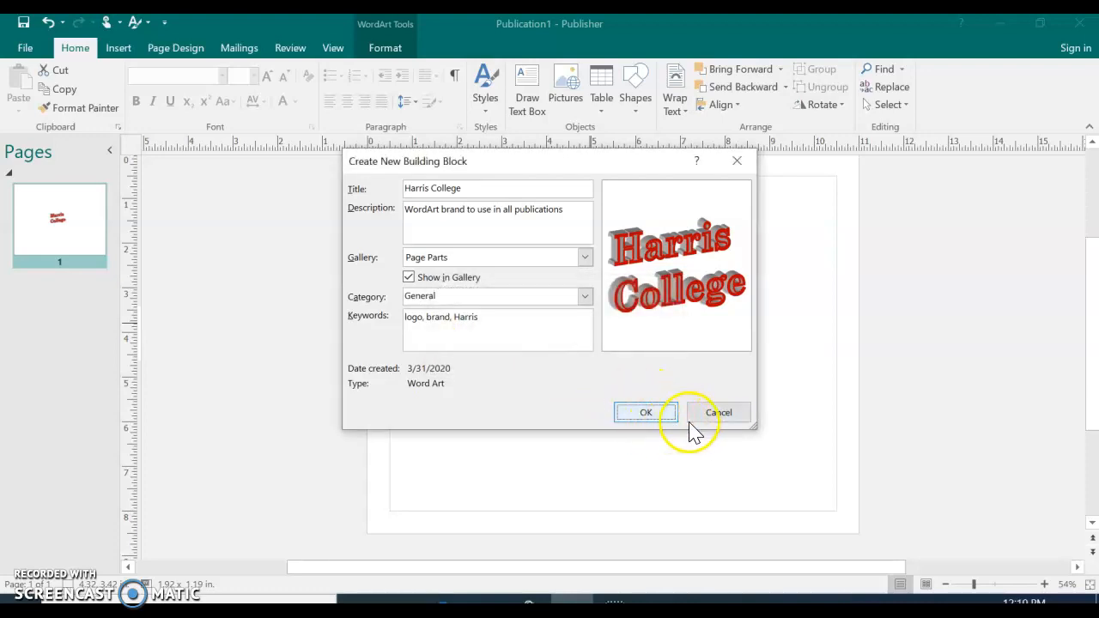
click(713, 416)
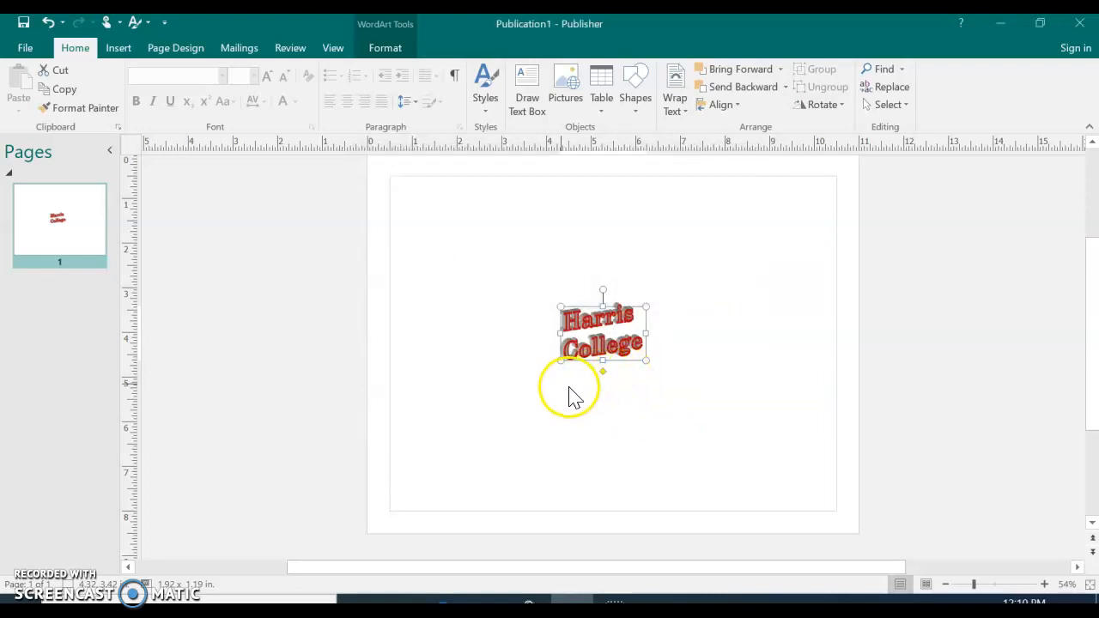
Start saving the publication to the Desktop folder under a file name beginning with Gre
click(24, 49)
click(25, 188)
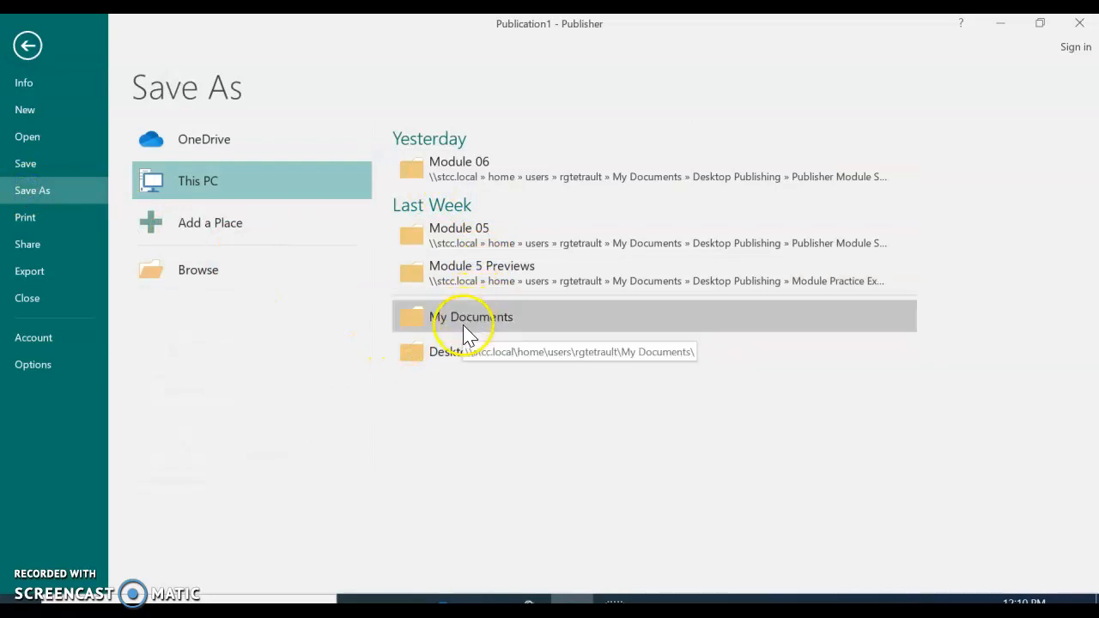
click(455, 353)
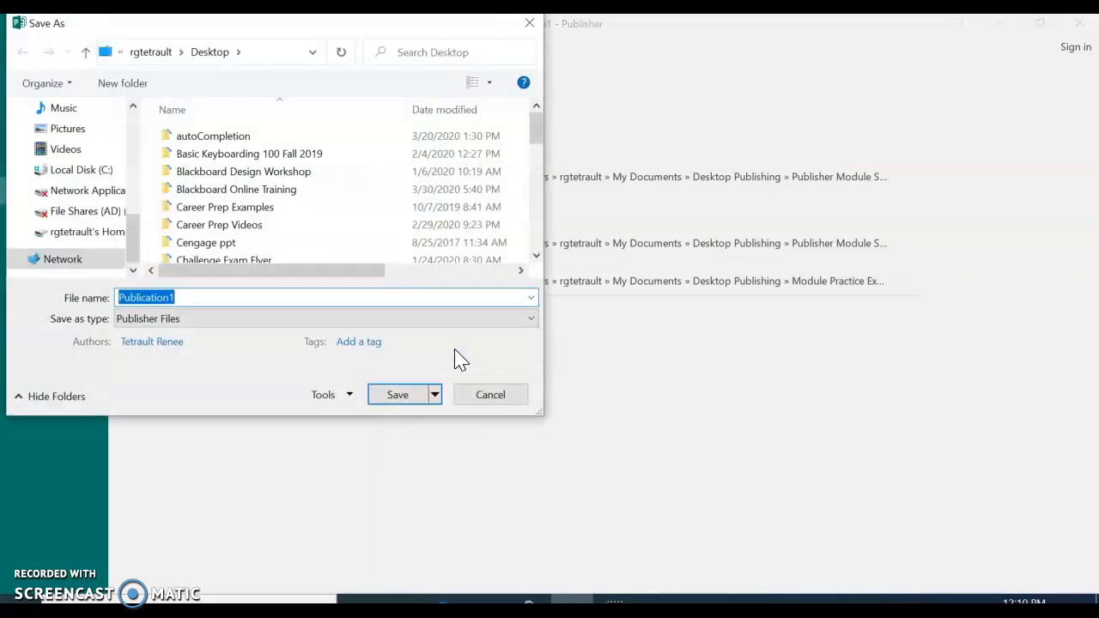
text(Gre)
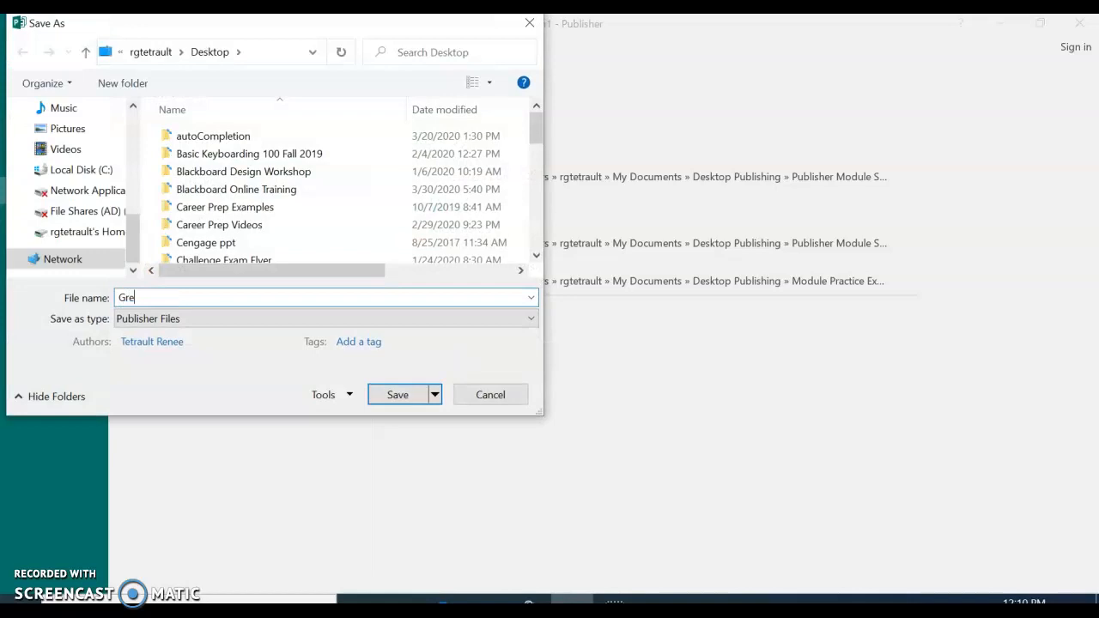